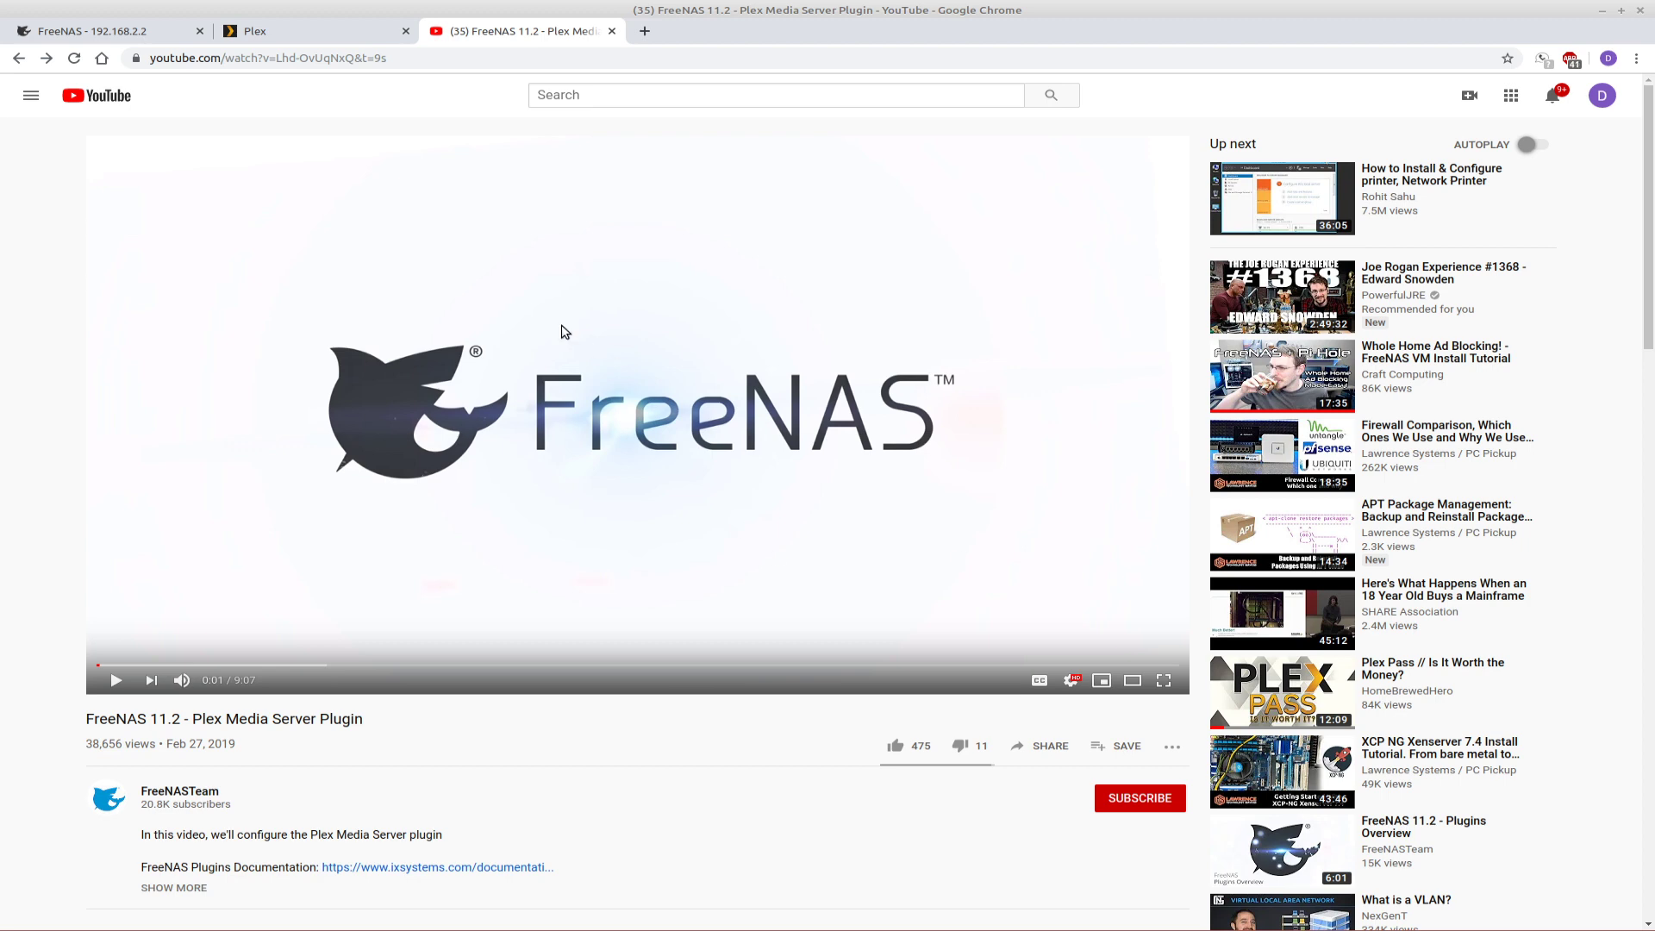
Step: Add a Plex Movies library and browse into //Plex Media Server/FreeNas, which has no subfolders
click(266, 36)
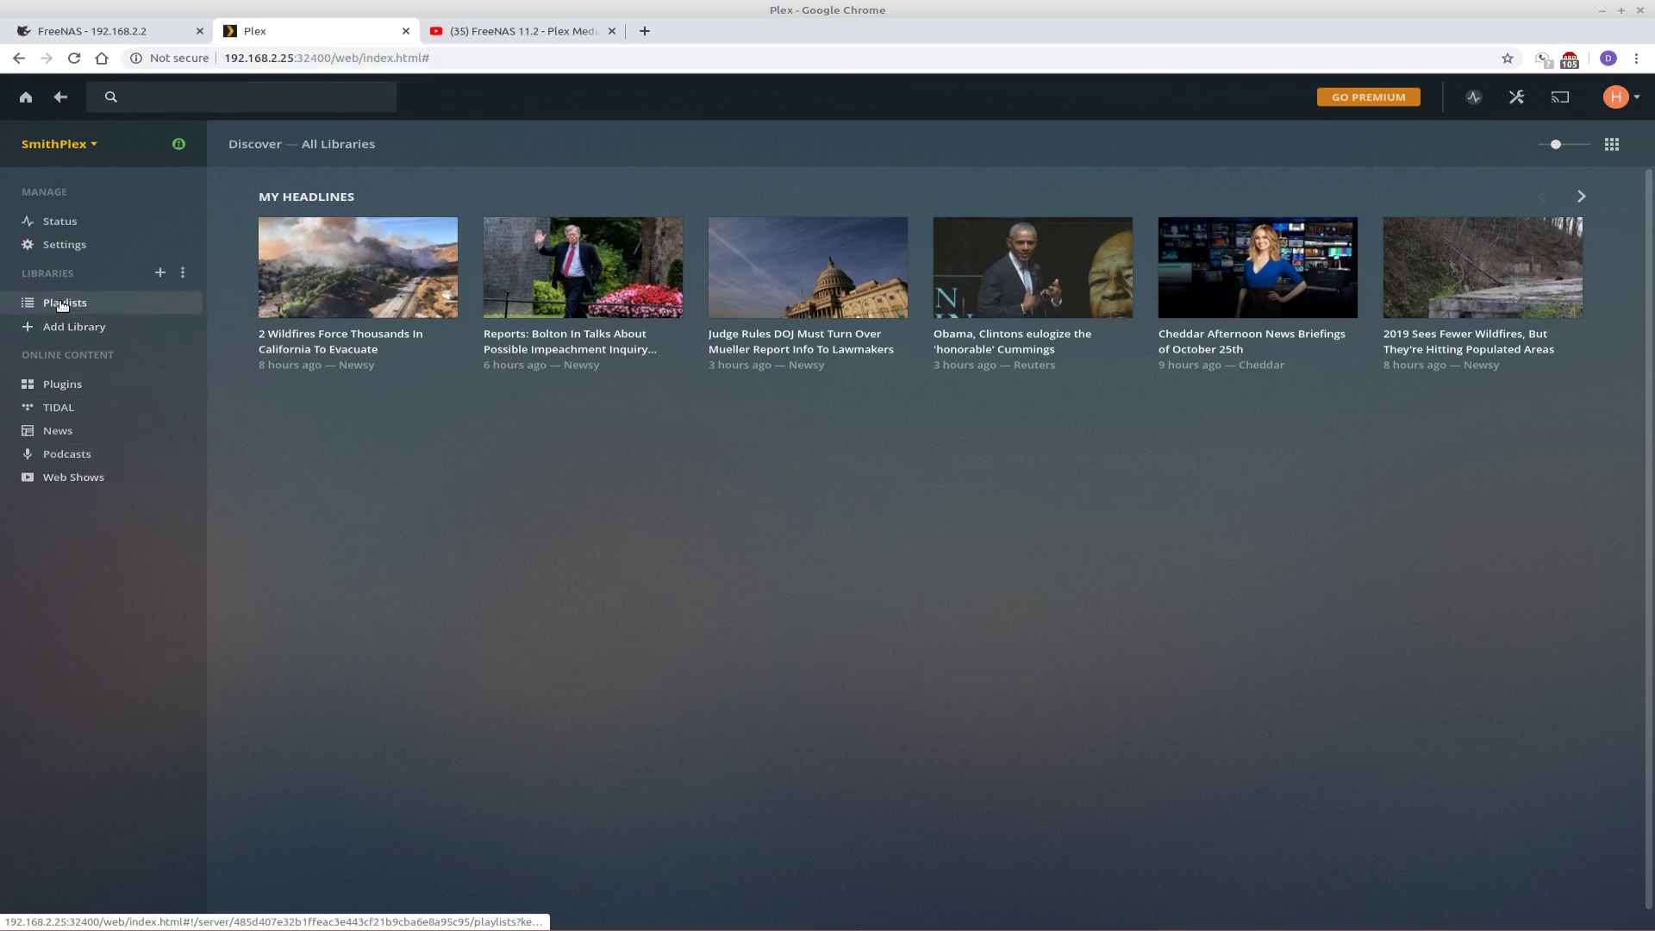
click(69, 329)
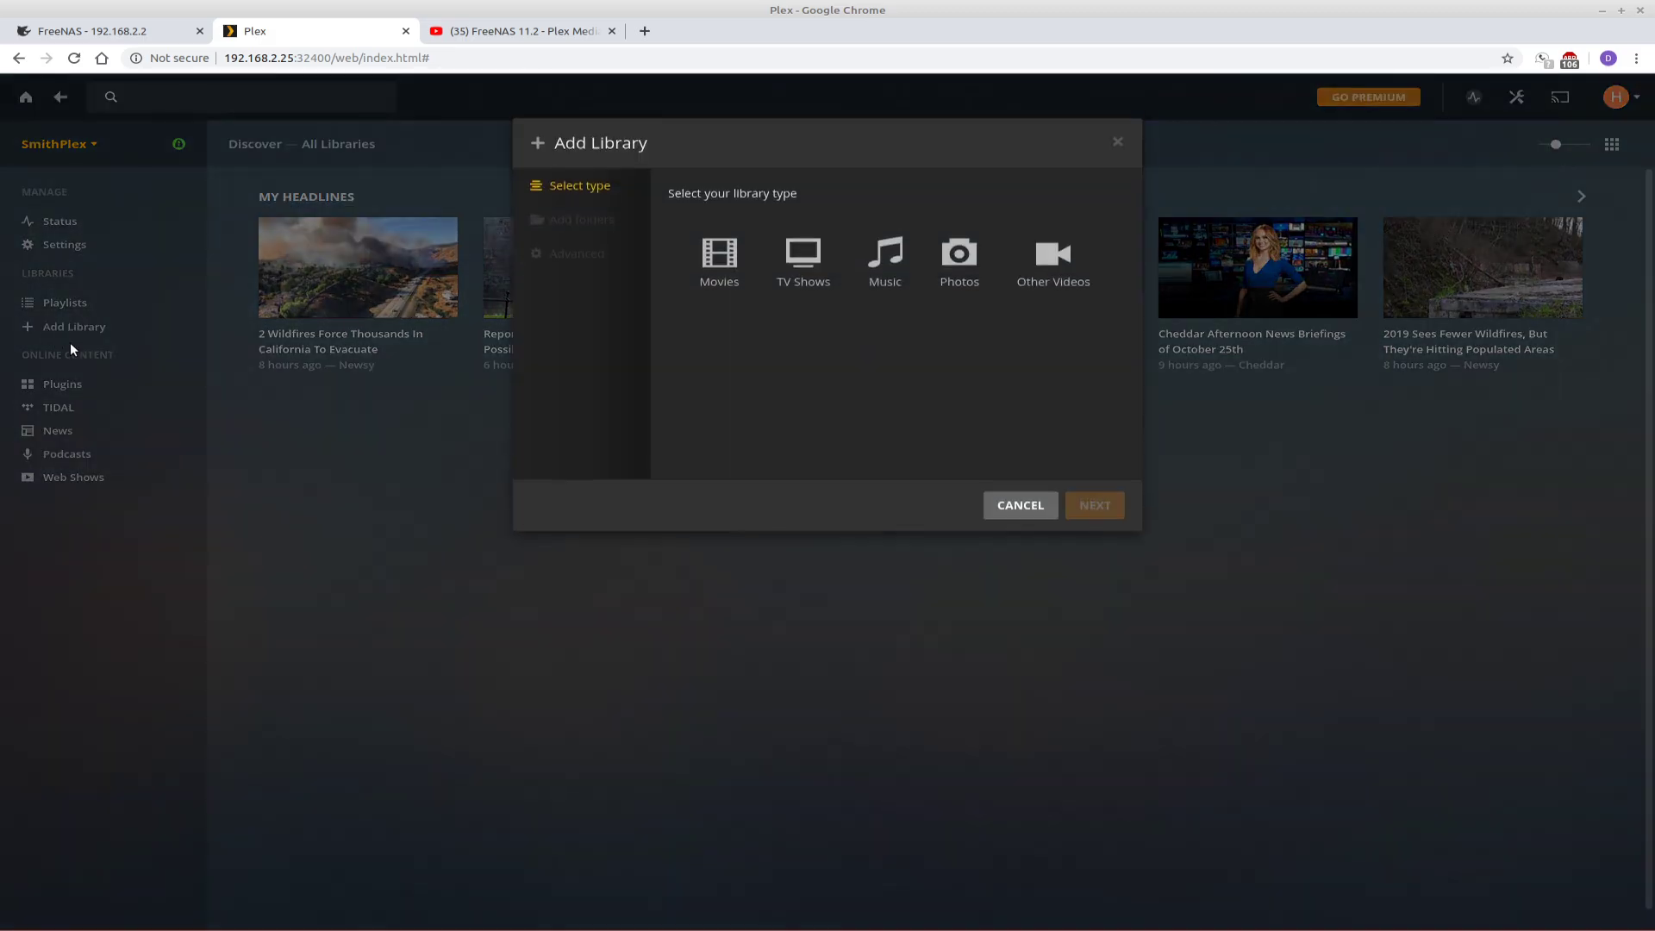
click(719, 267)
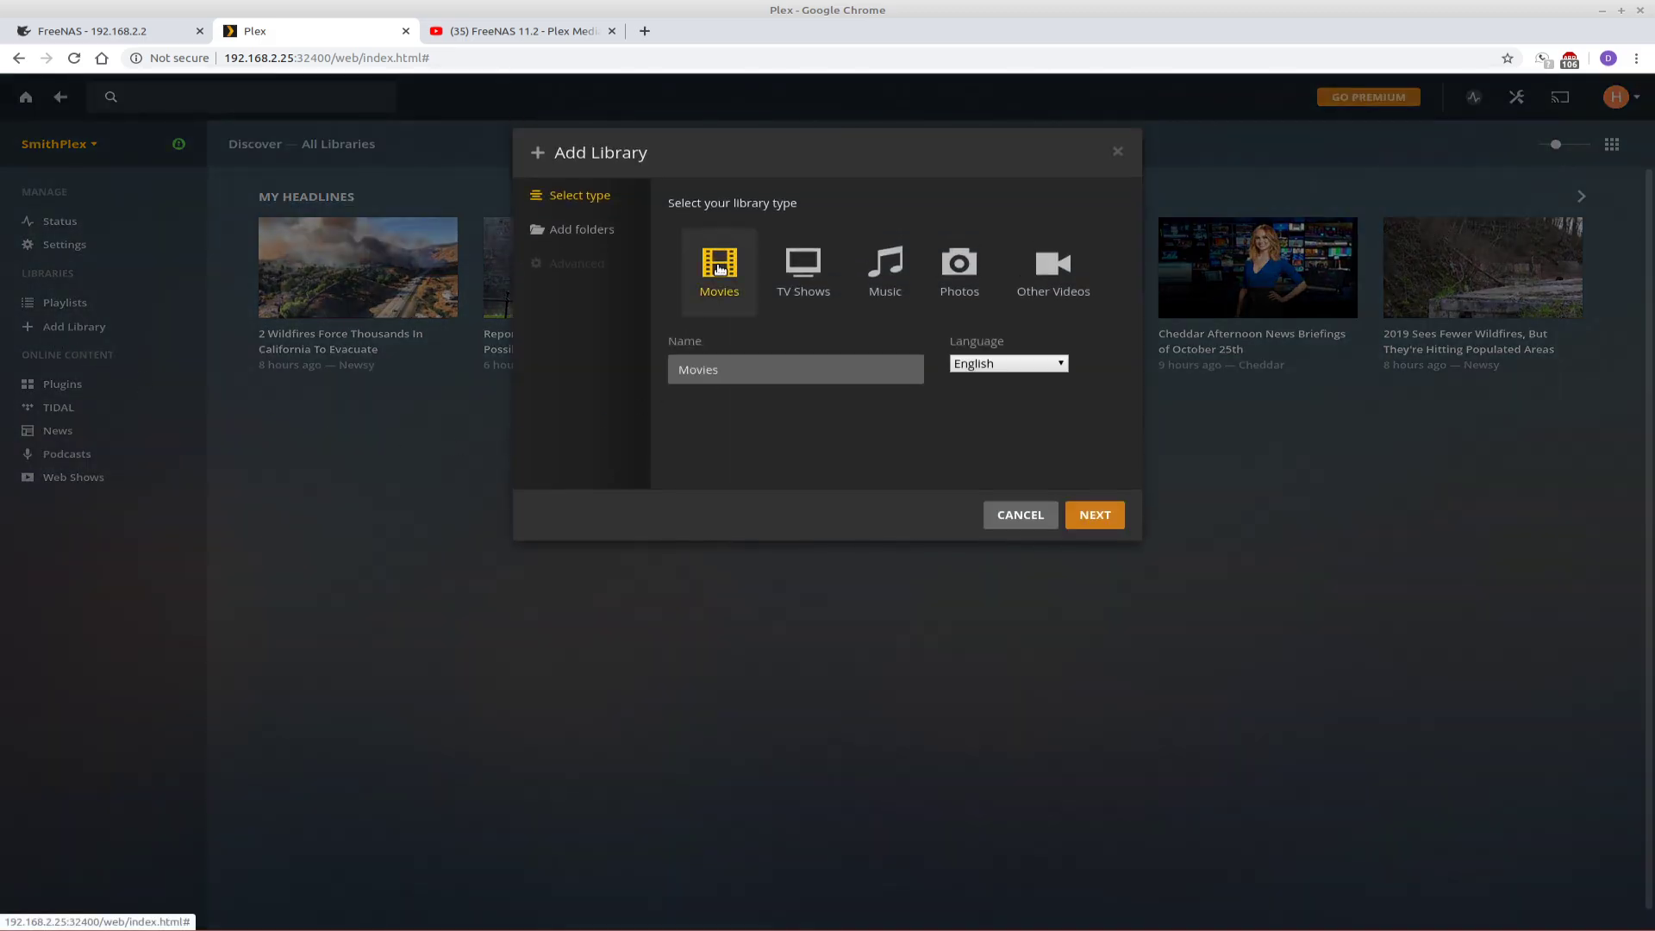
click(571, 235)
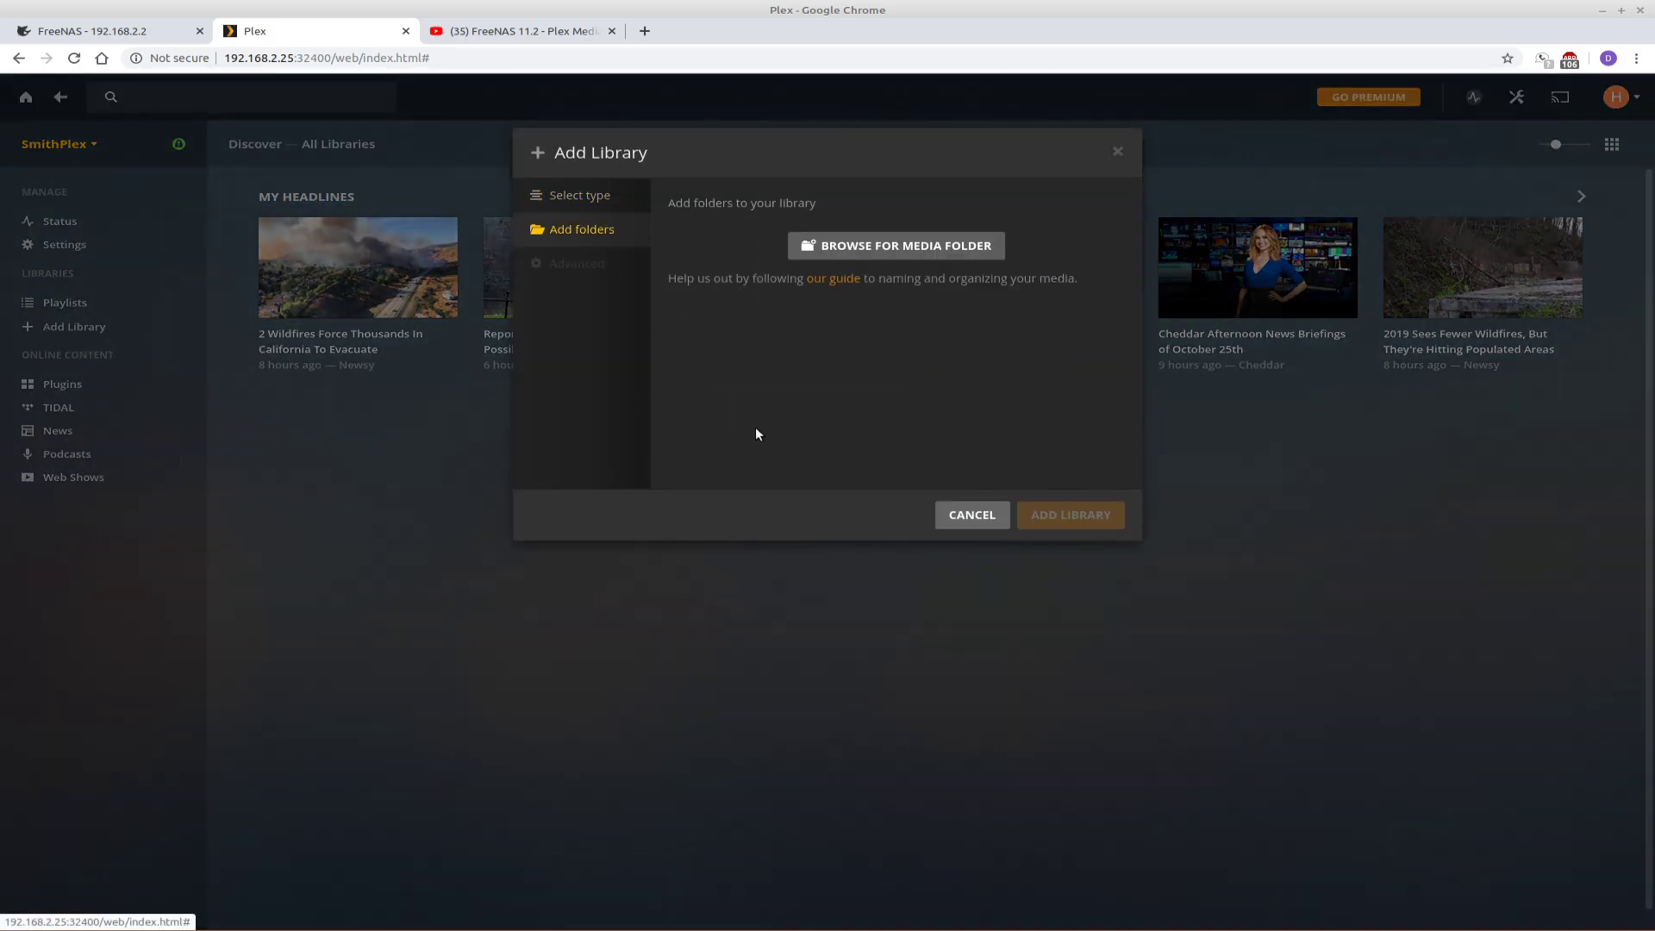
click(862, 252)
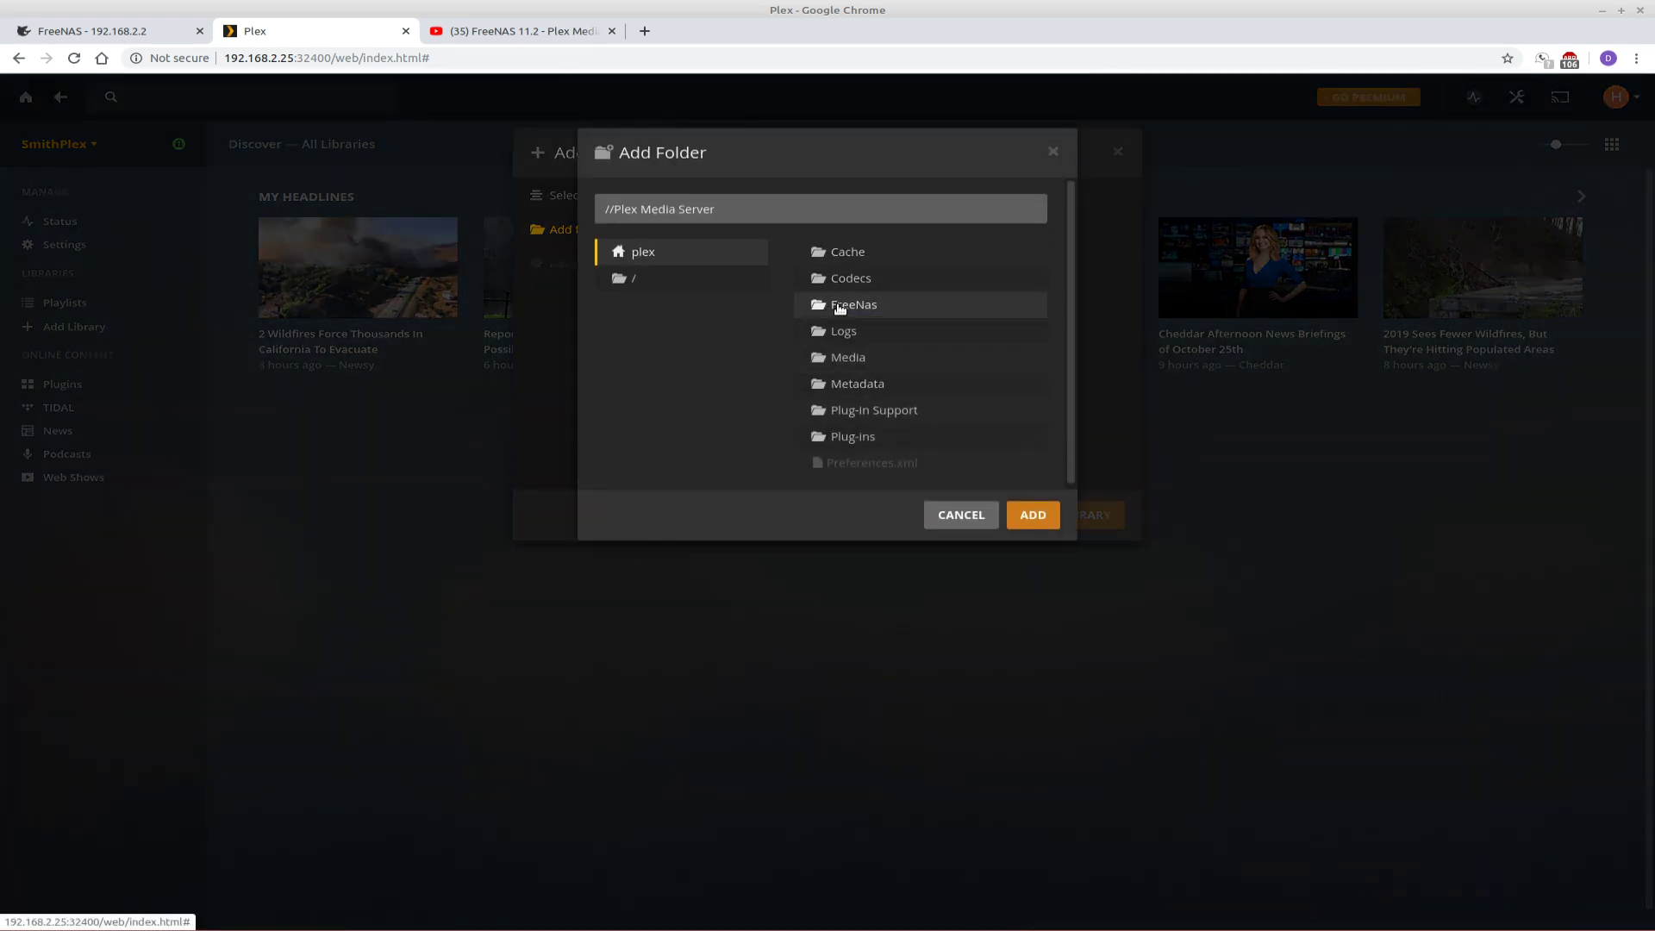
click(841, 306)
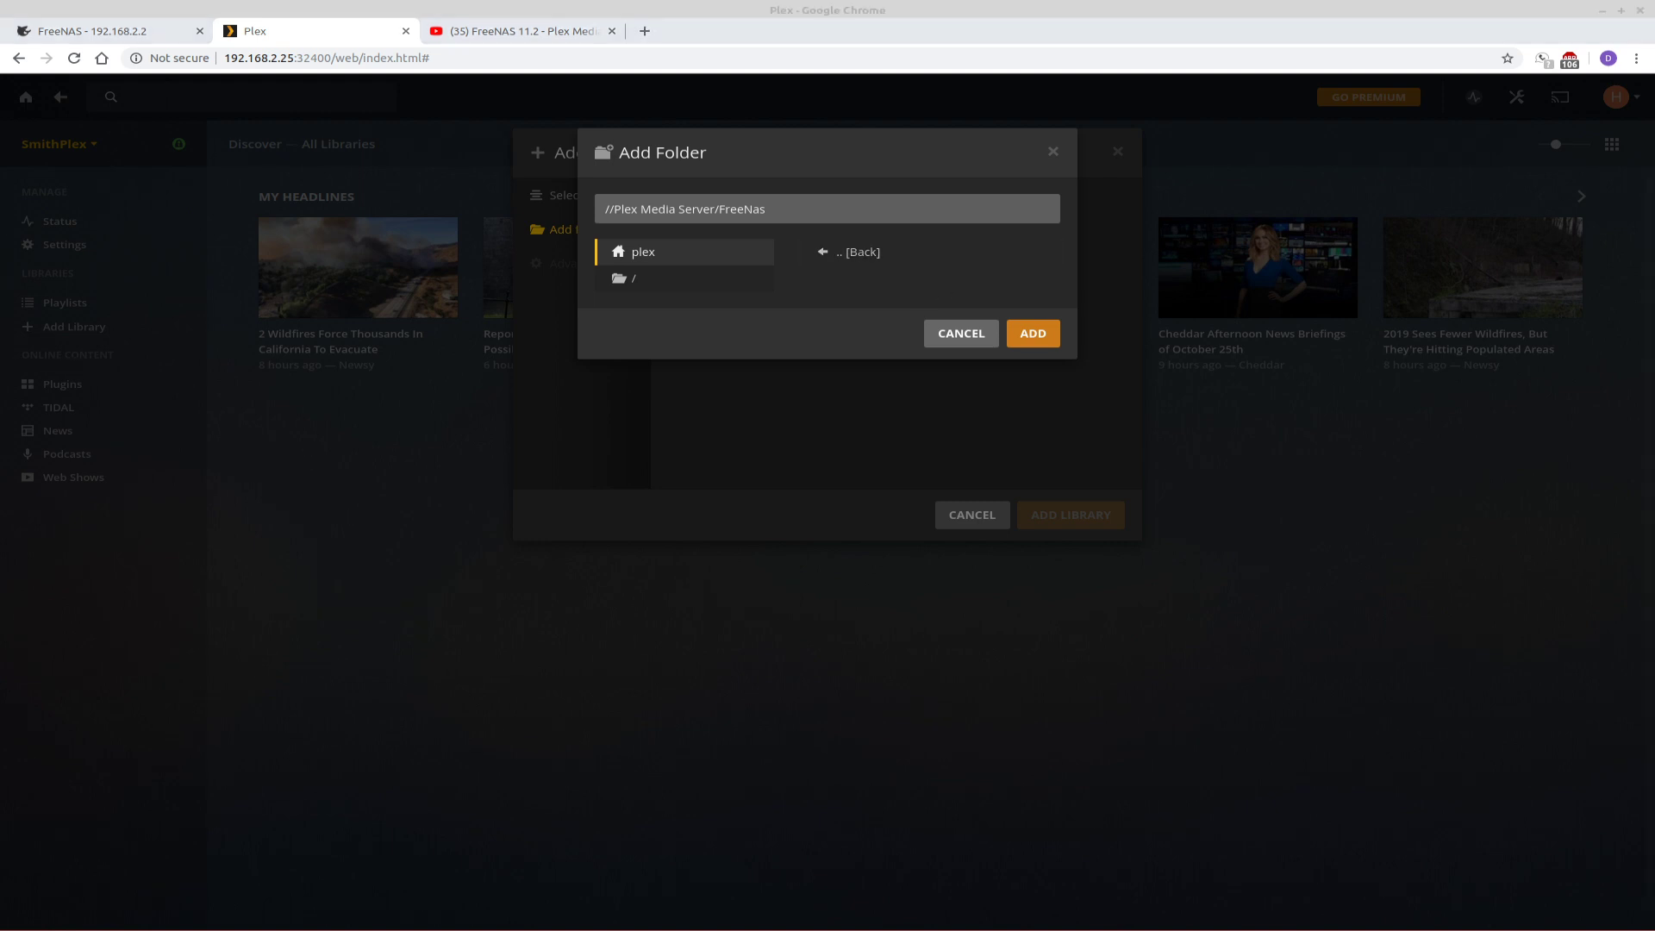
Step: Compare the plexshare window's Movies, Other Videos, Pictures and TV Shows folders with Plex, then move it off-screen
drag(1654, 163, 572, 230)
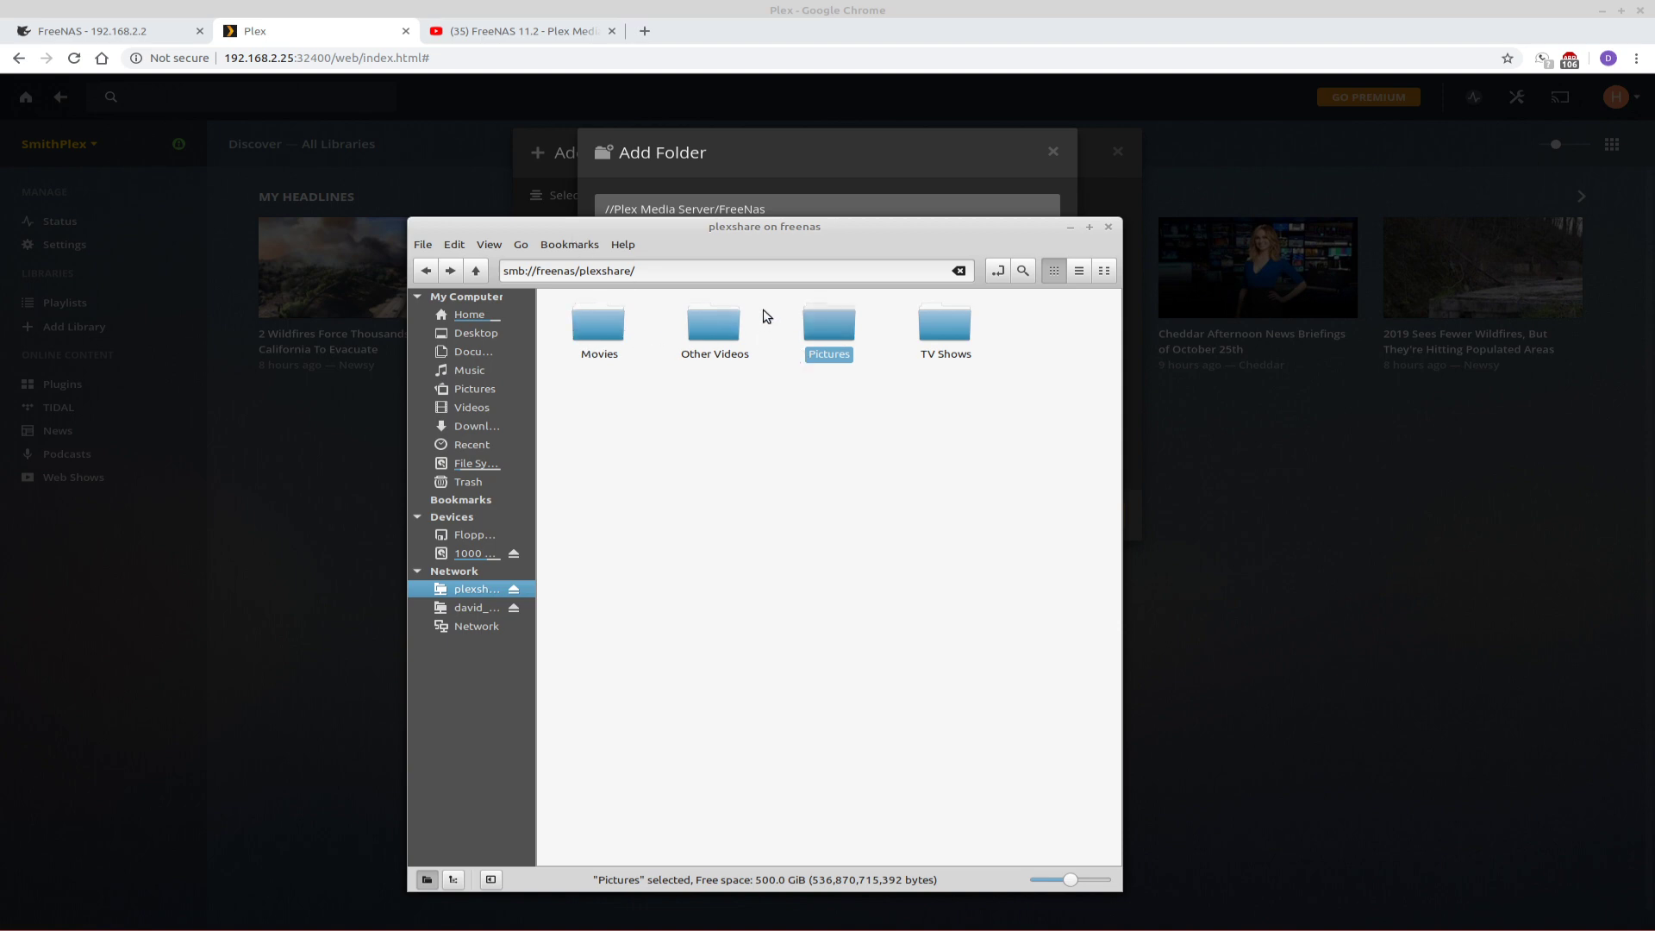
drag(759, 251, 742, 396)
click(880, 293)
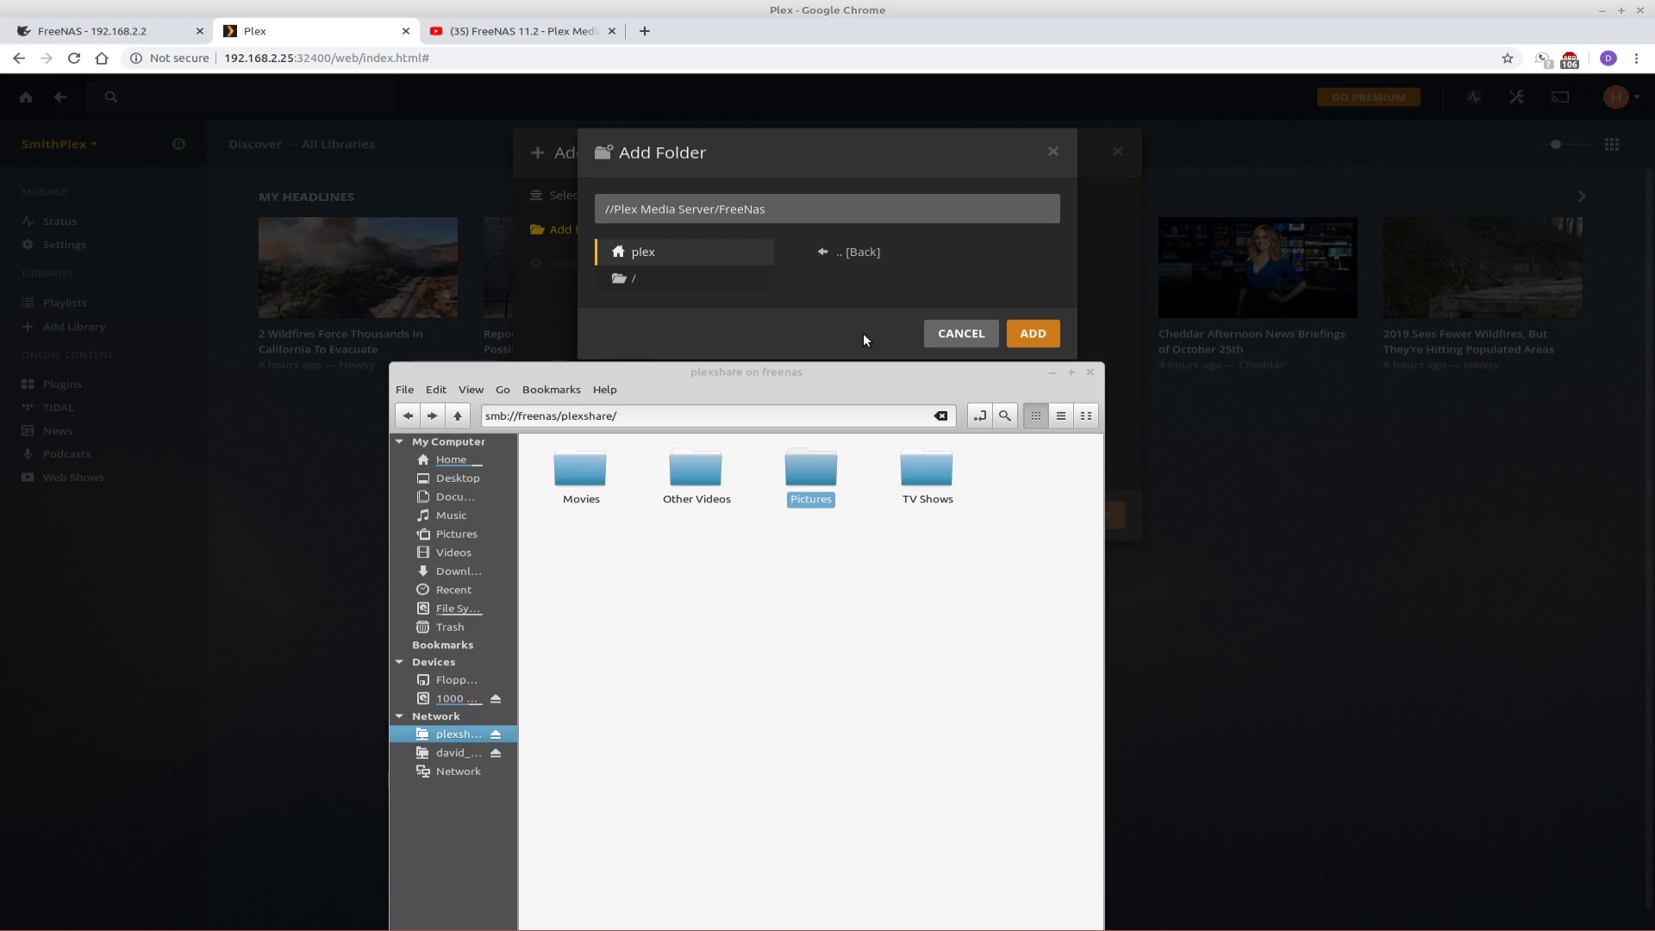
click(815, 375)
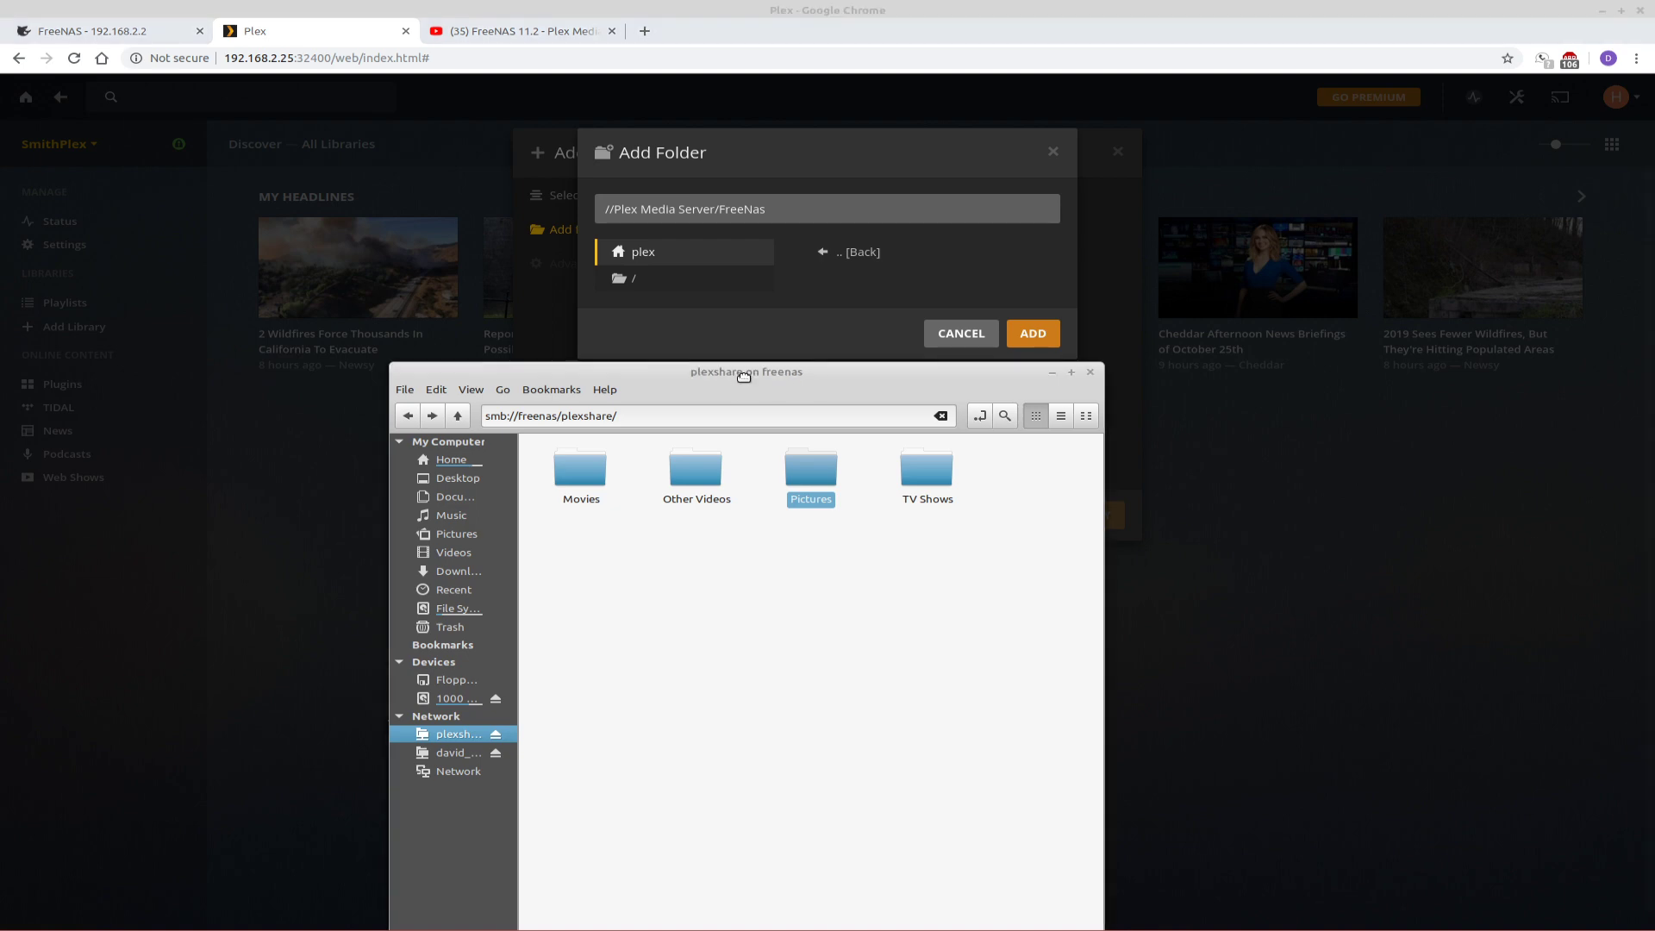
drag(743, 375, 742, 369)
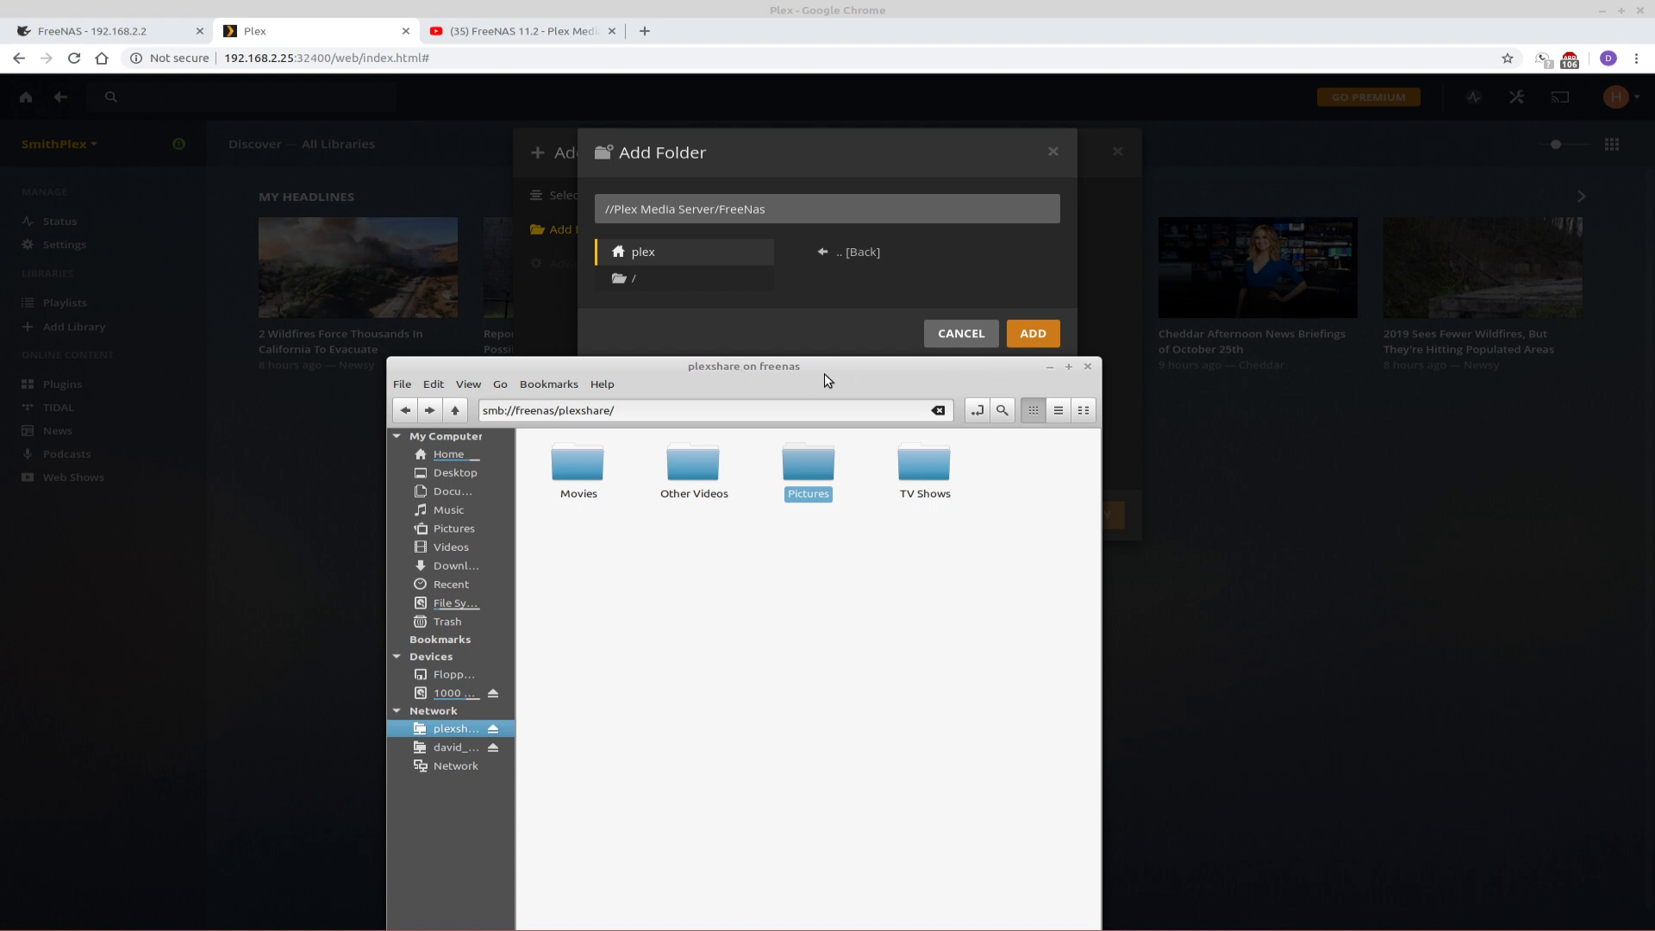
drag(869, 374, 1654, 276)
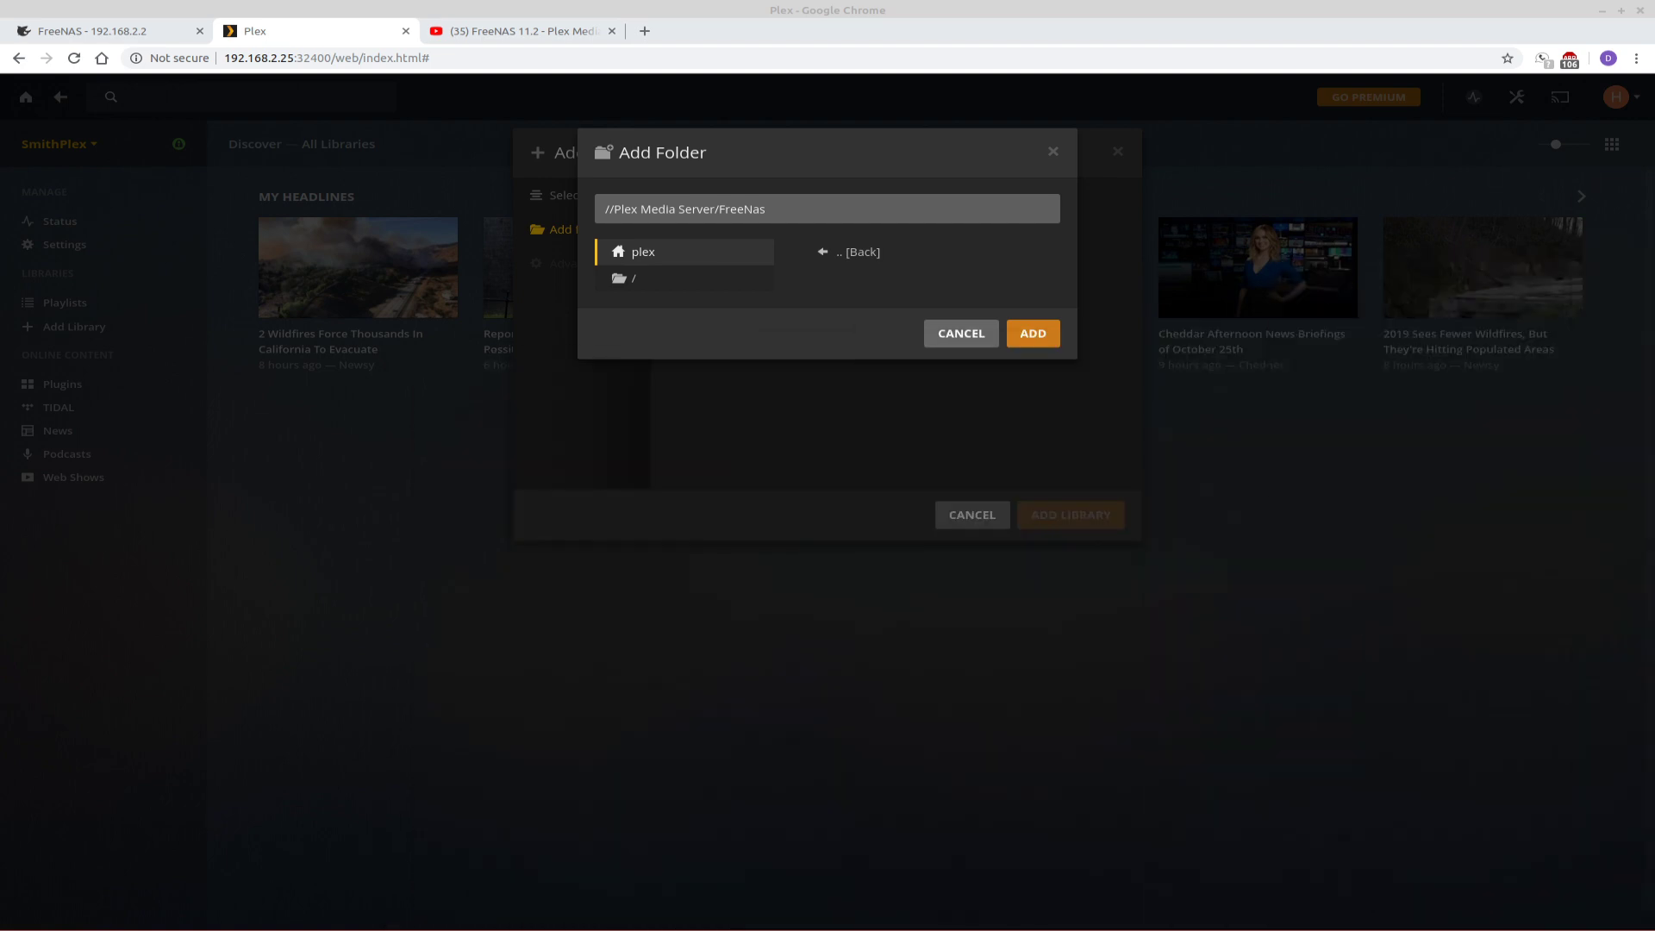
Step: Cancel the Plex folder browser and Movies library, then show FreeNAS's Installed Plugins with the plex jail
click(963, 333)
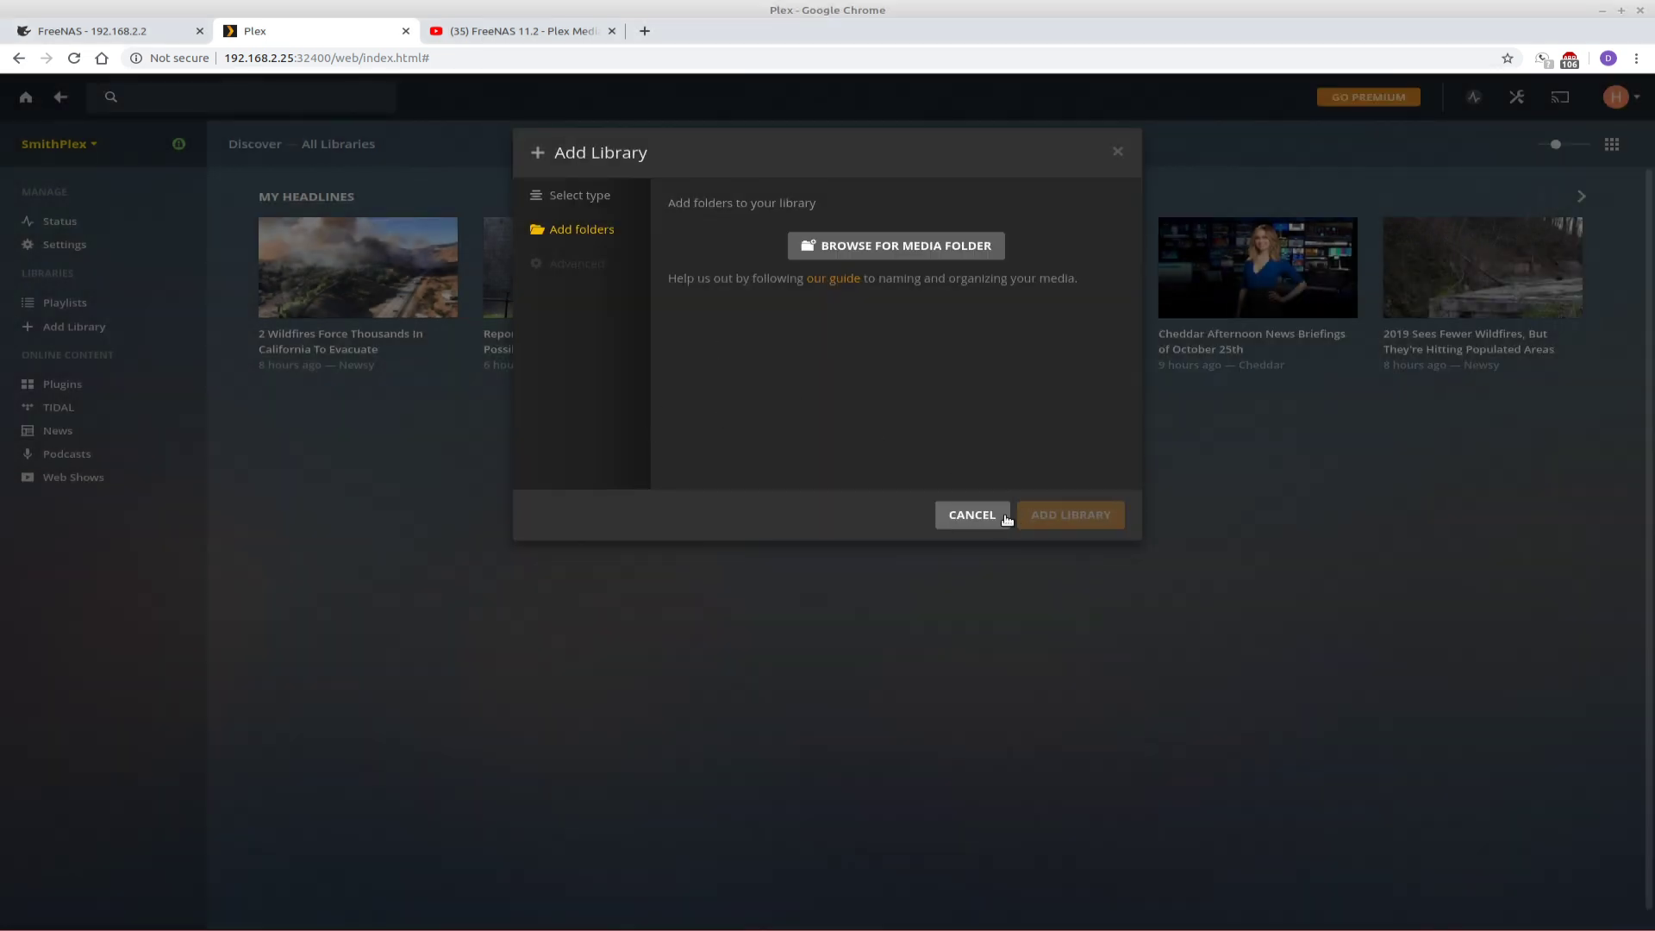
click(992, 519)
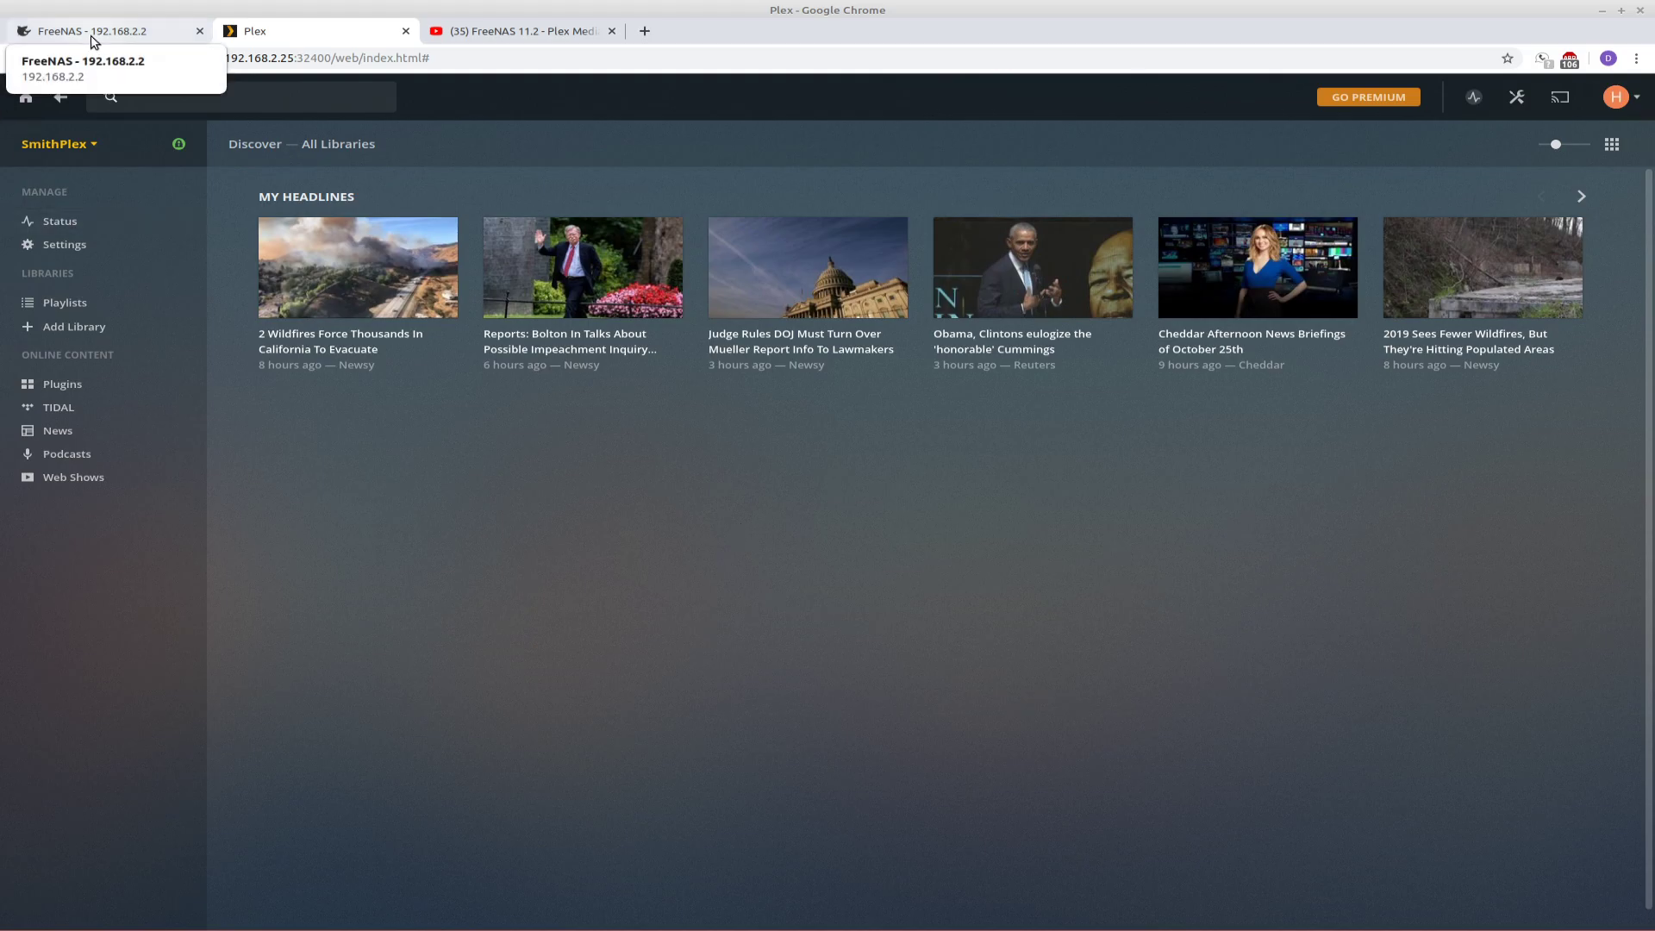
click(94, 37)
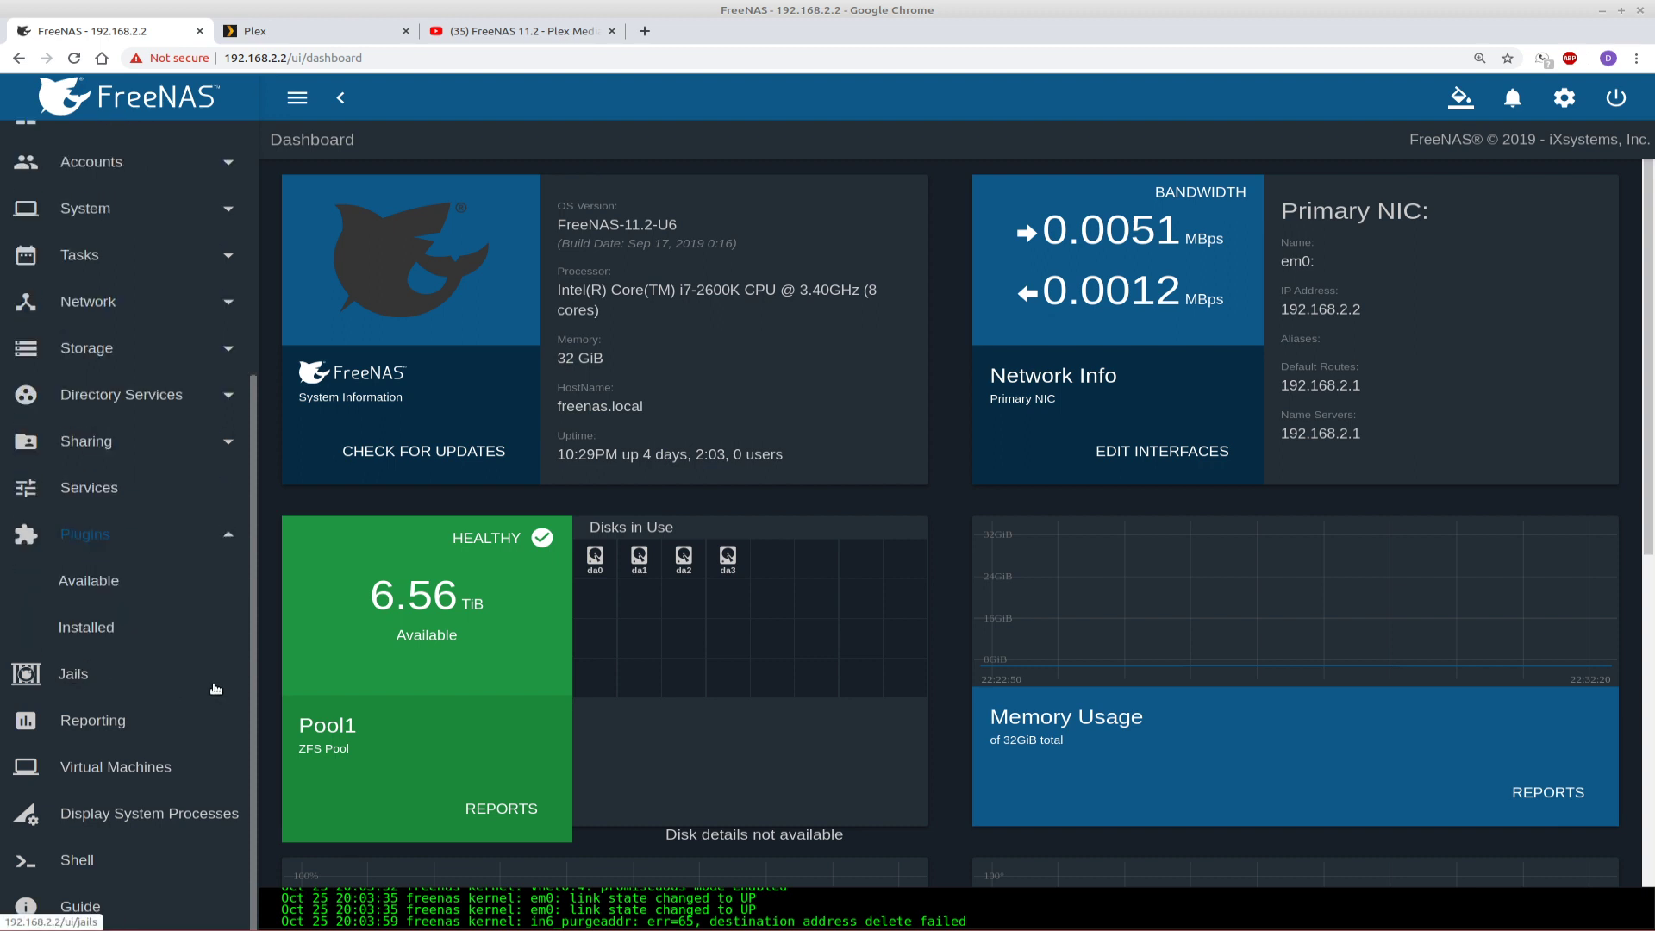
click(91, 628)
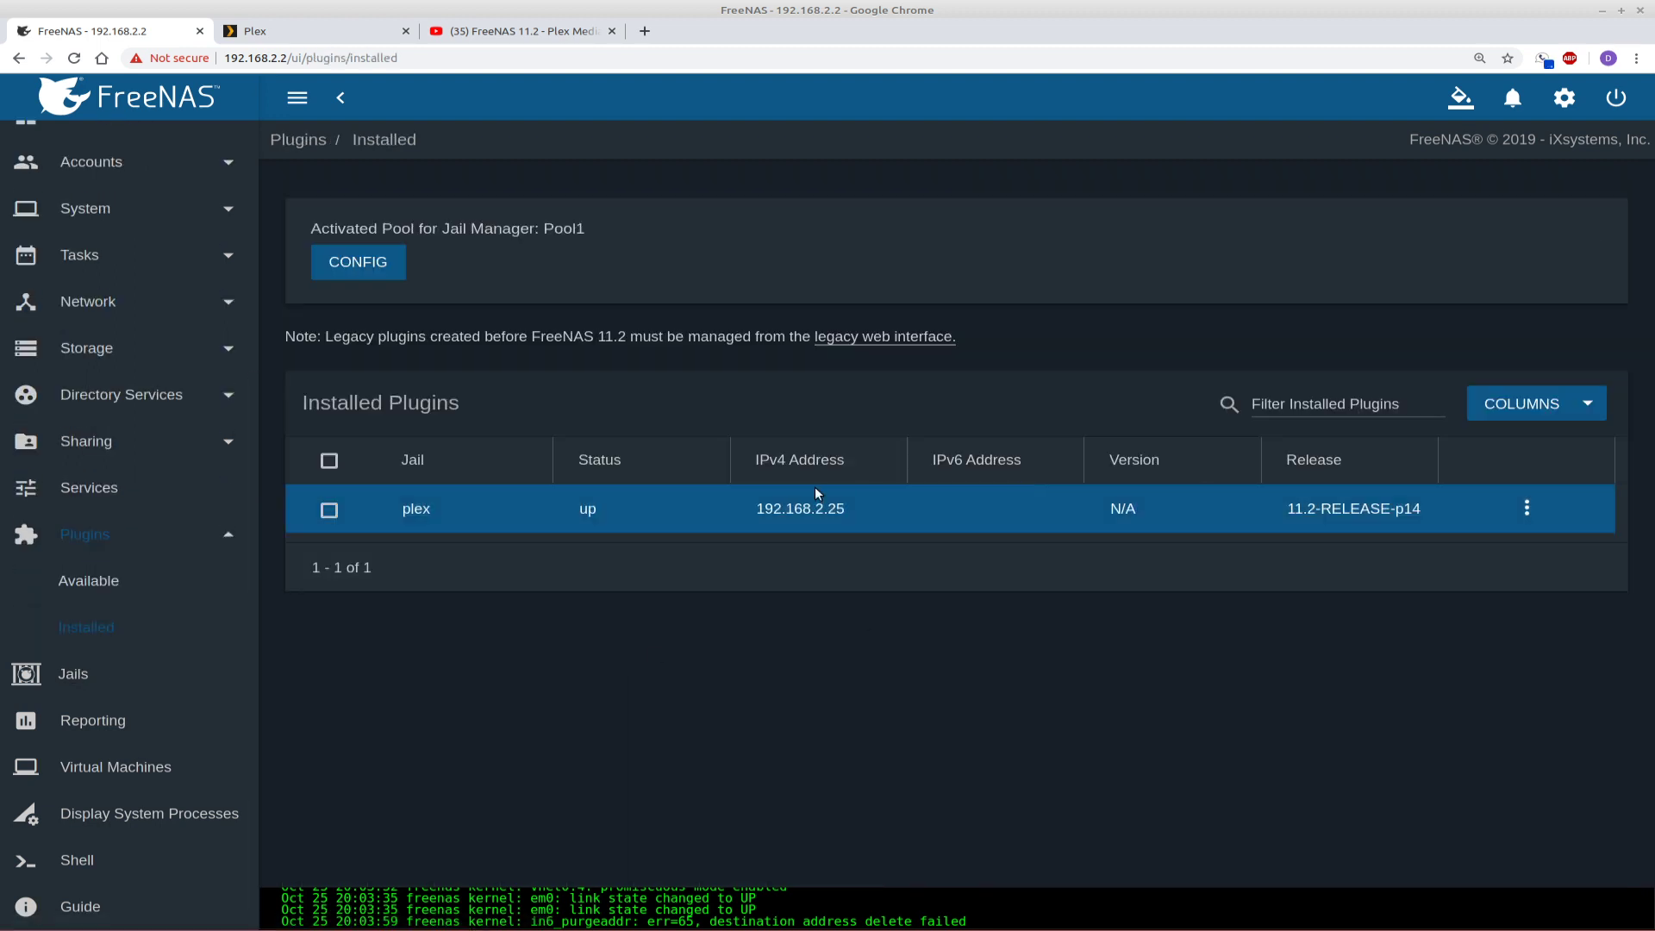
Step: Go to the FreeNAS Jails page and bring up the plex jail's action menu
click(1525, 509)
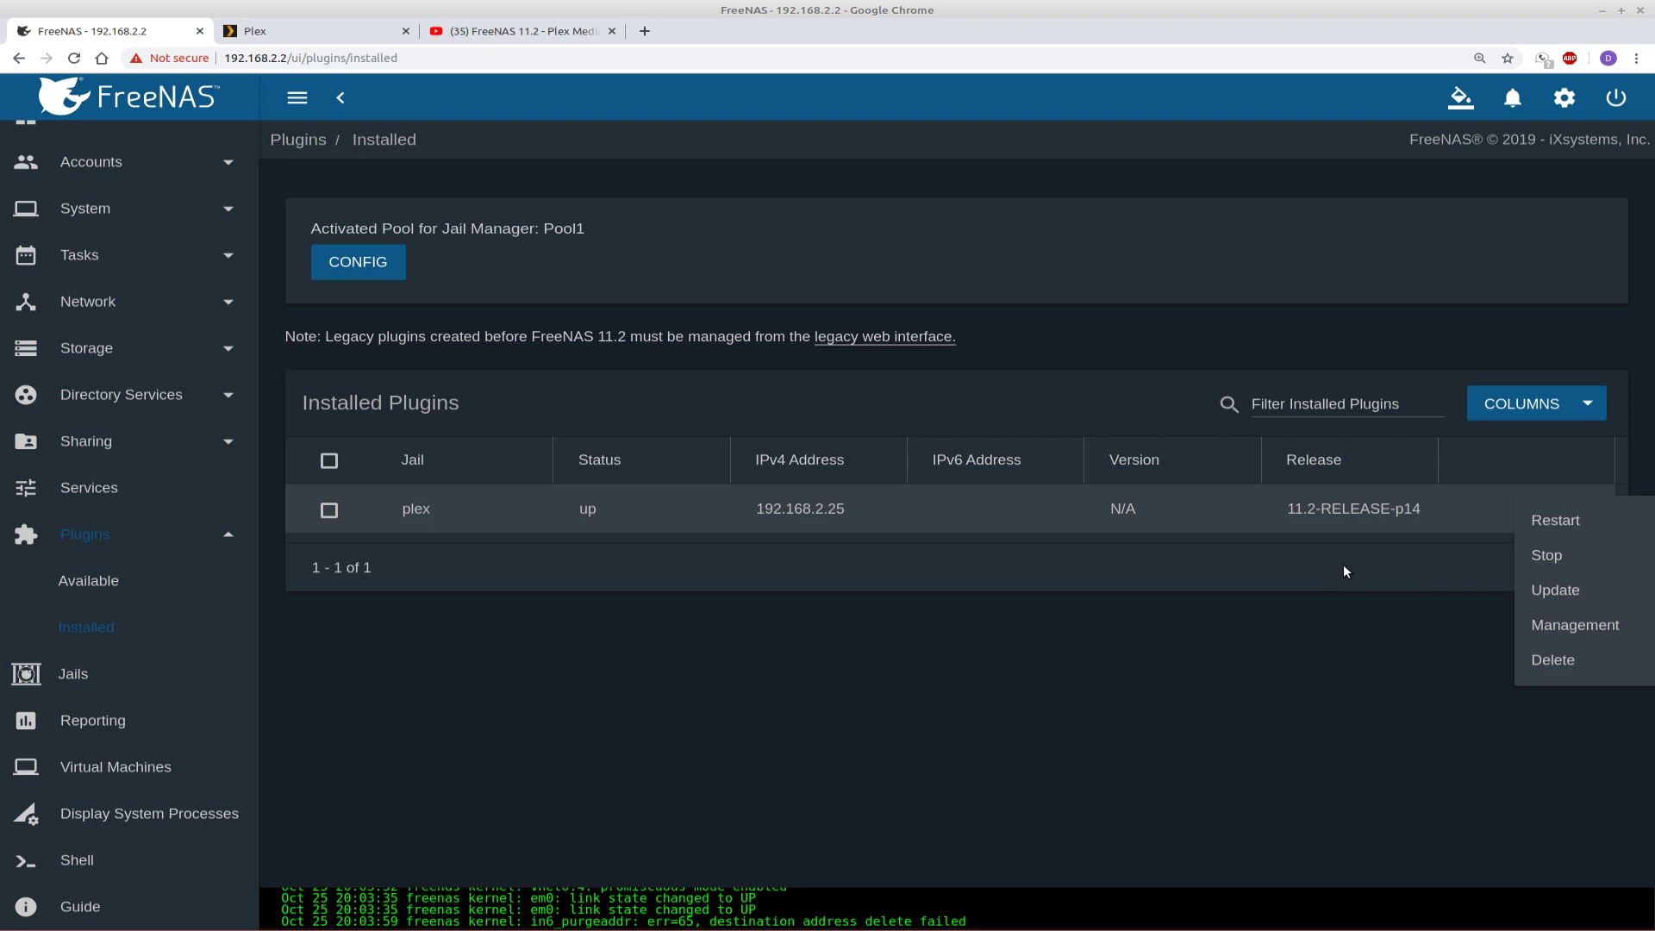
click(1137, 626)
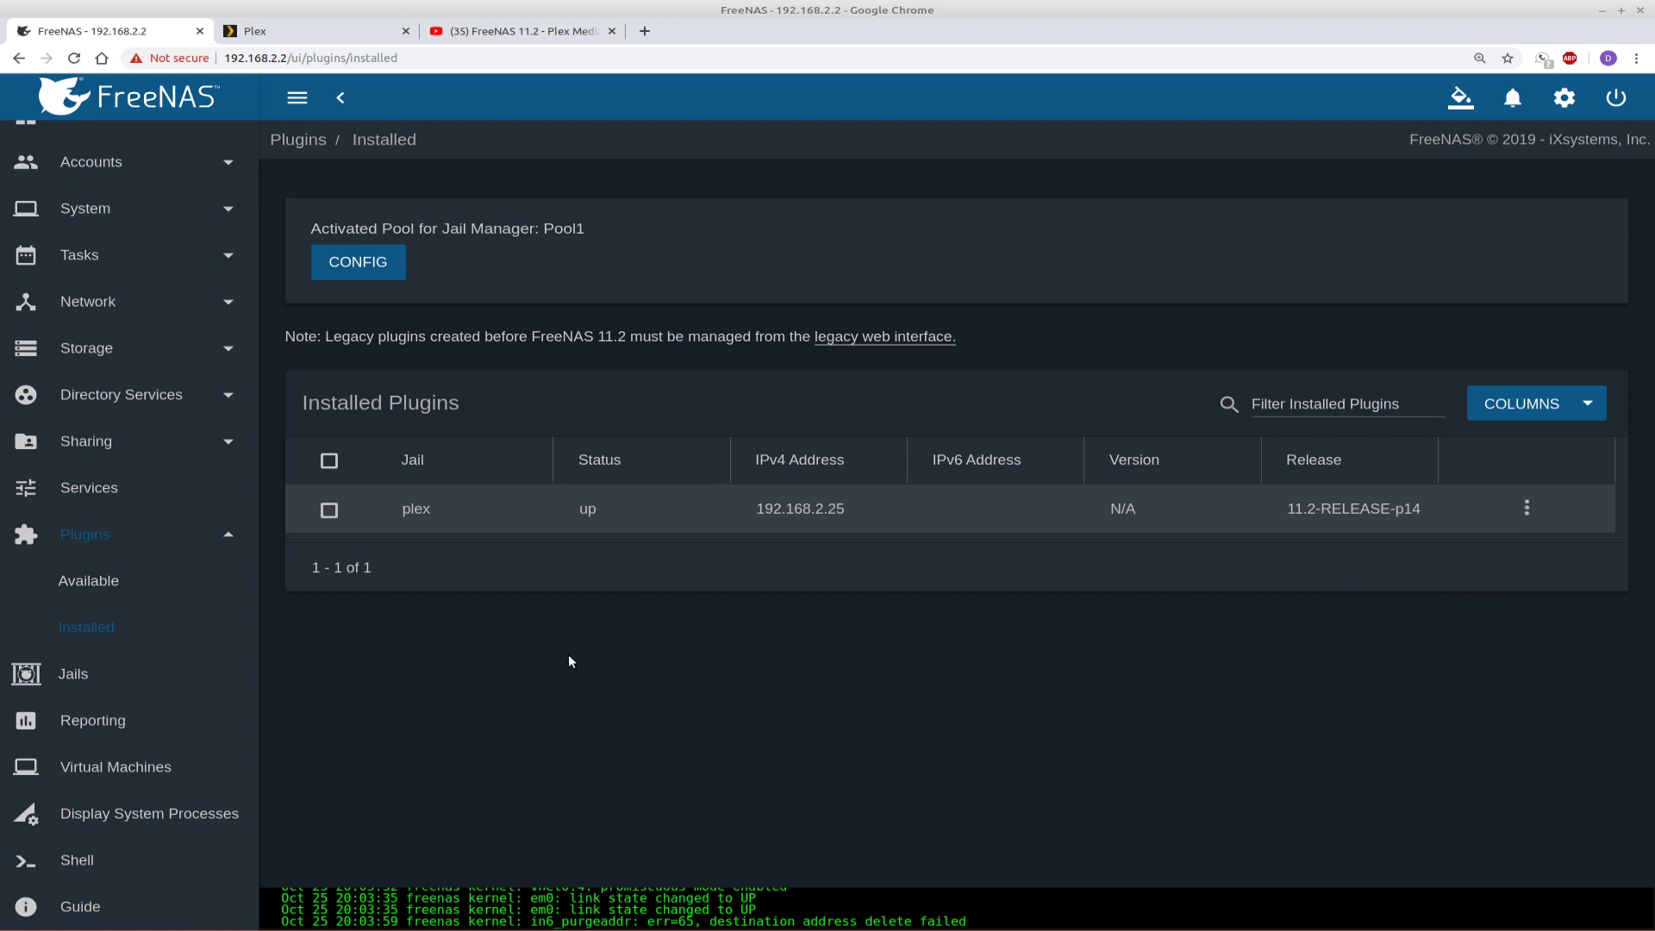
click(60, 682)
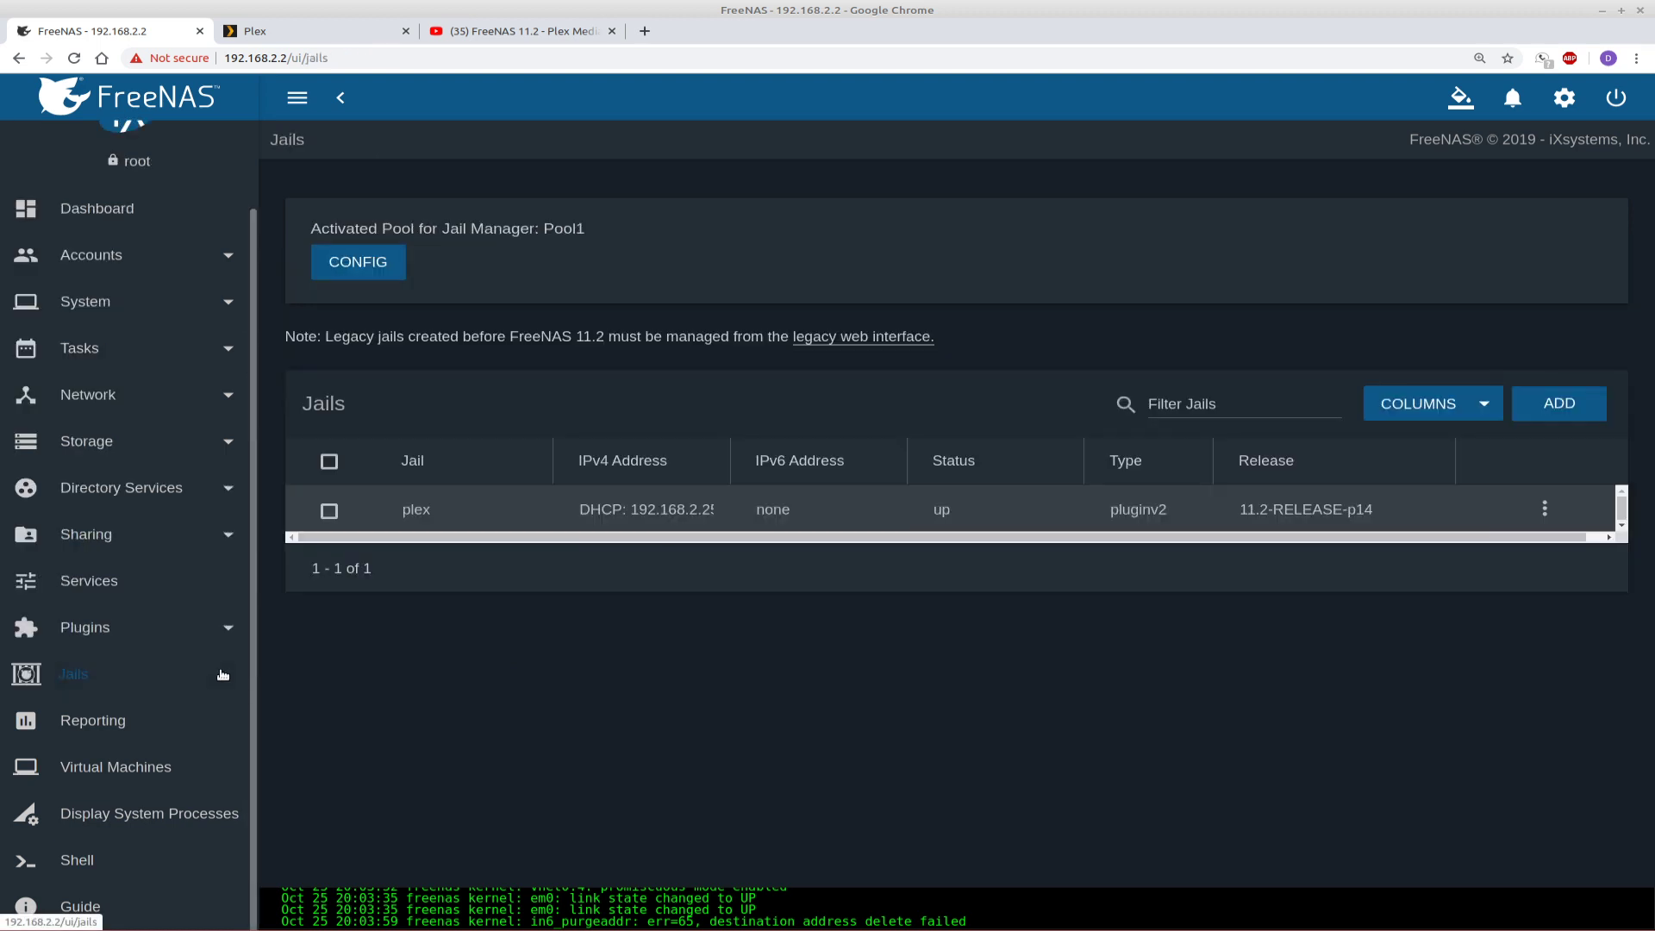
click(1545, 509)
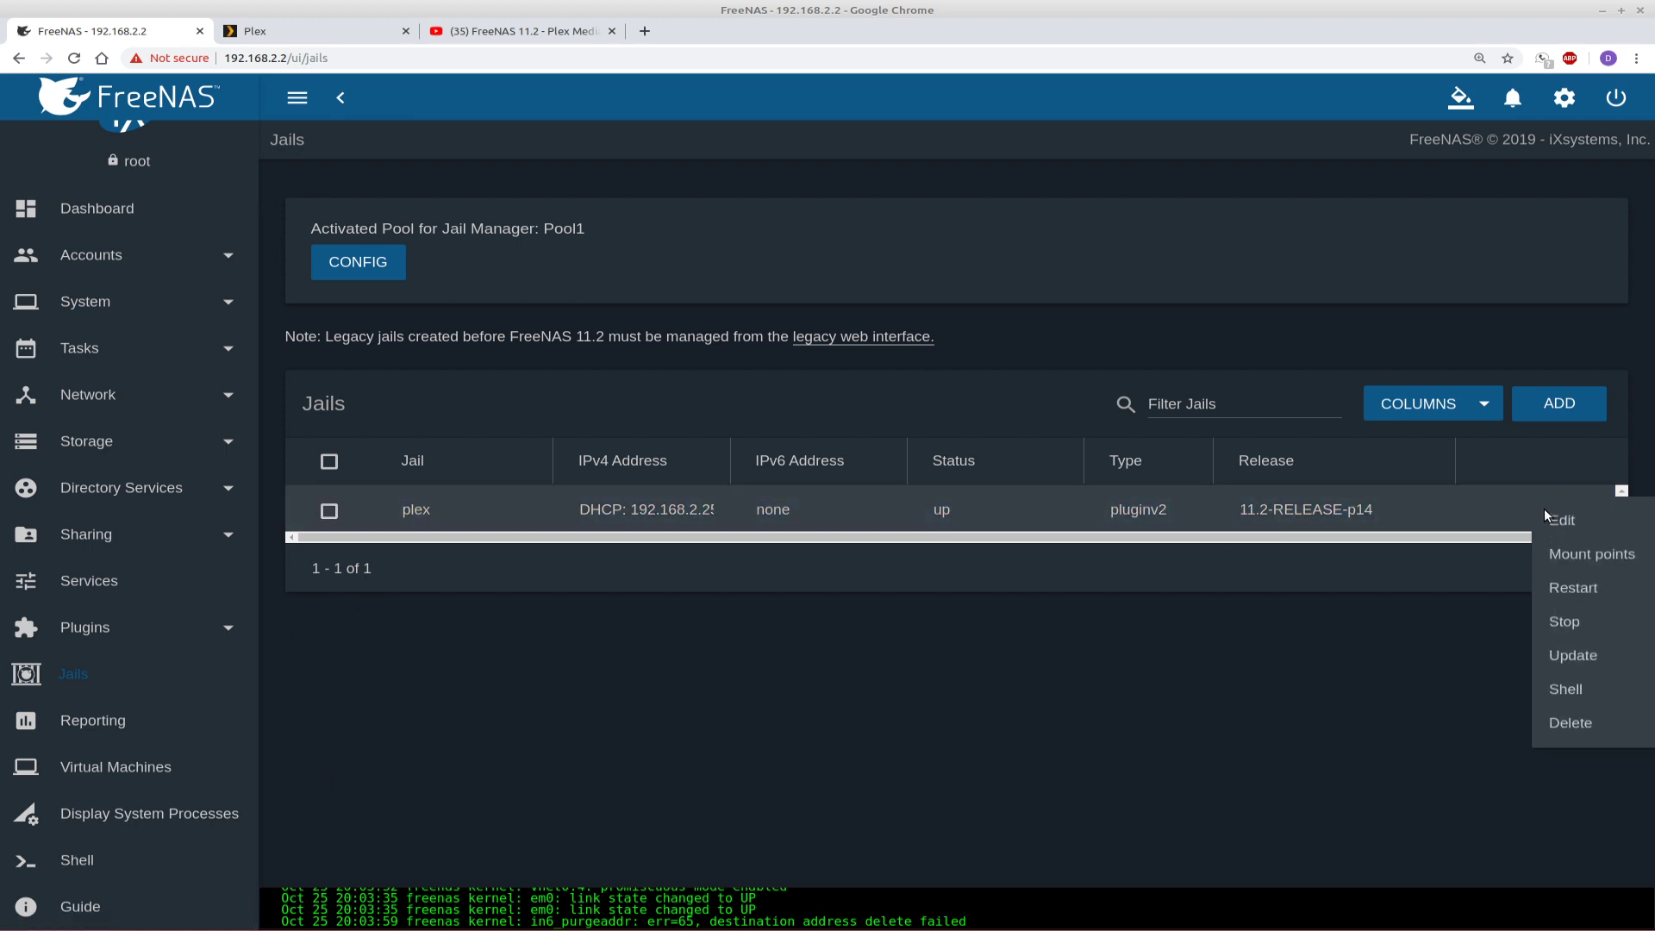
Step: Open a shell in the plex jail and run cd / and ls -l to list its root
click(1566, 690)
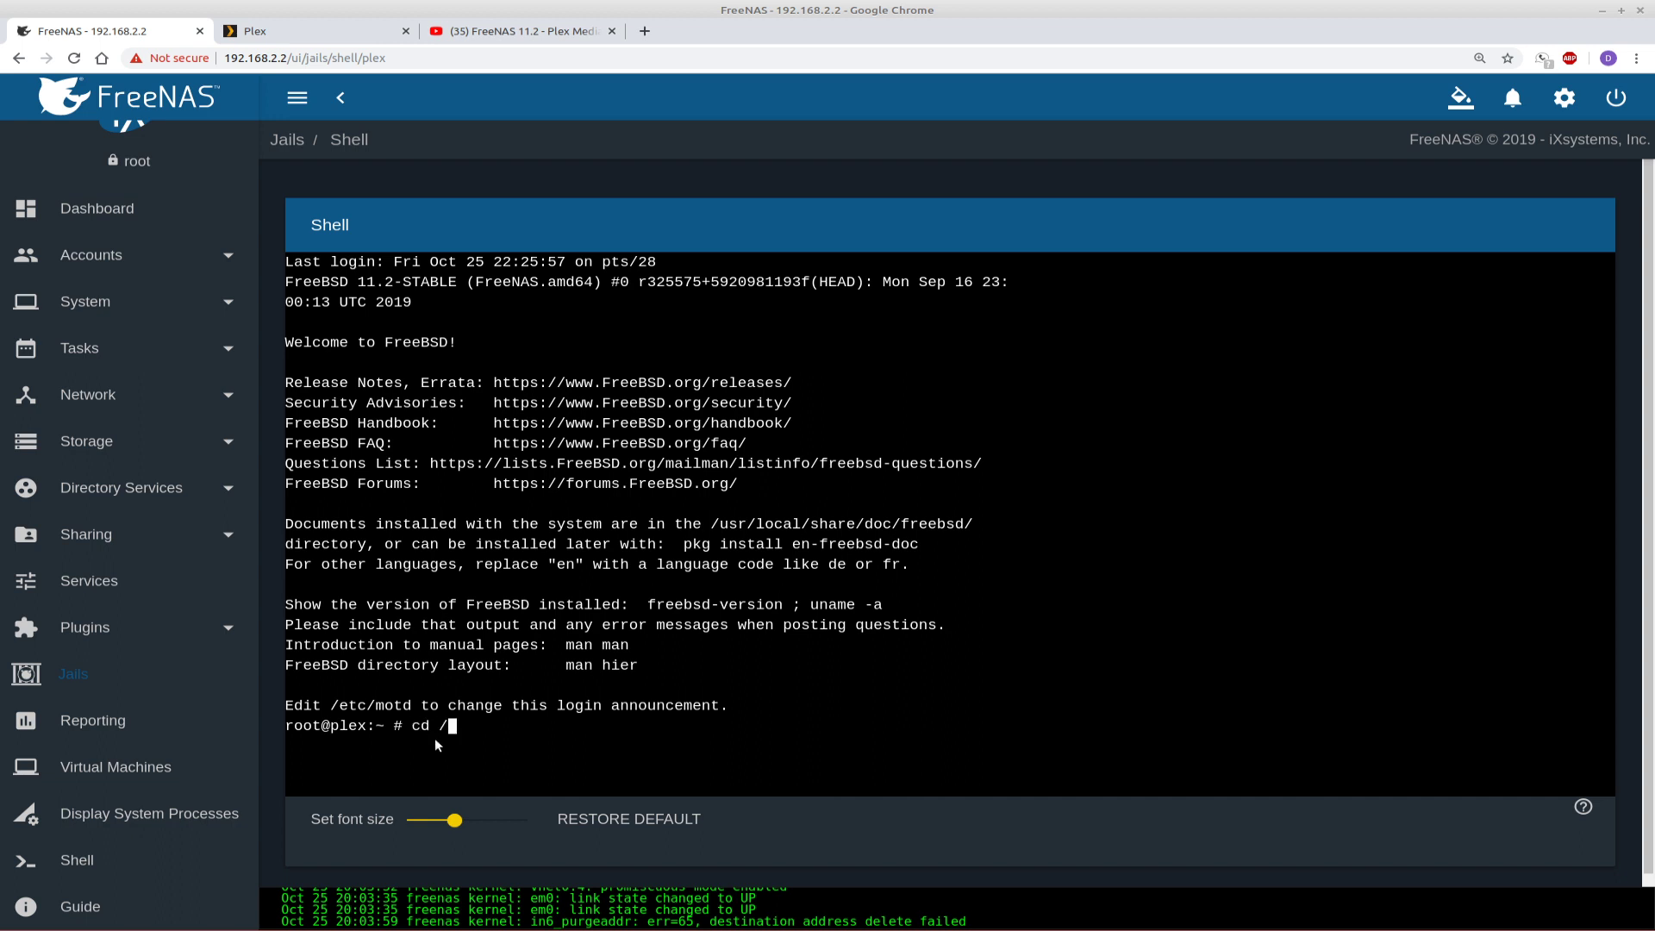
key(Return)
text(ls -  l)
key(Return)
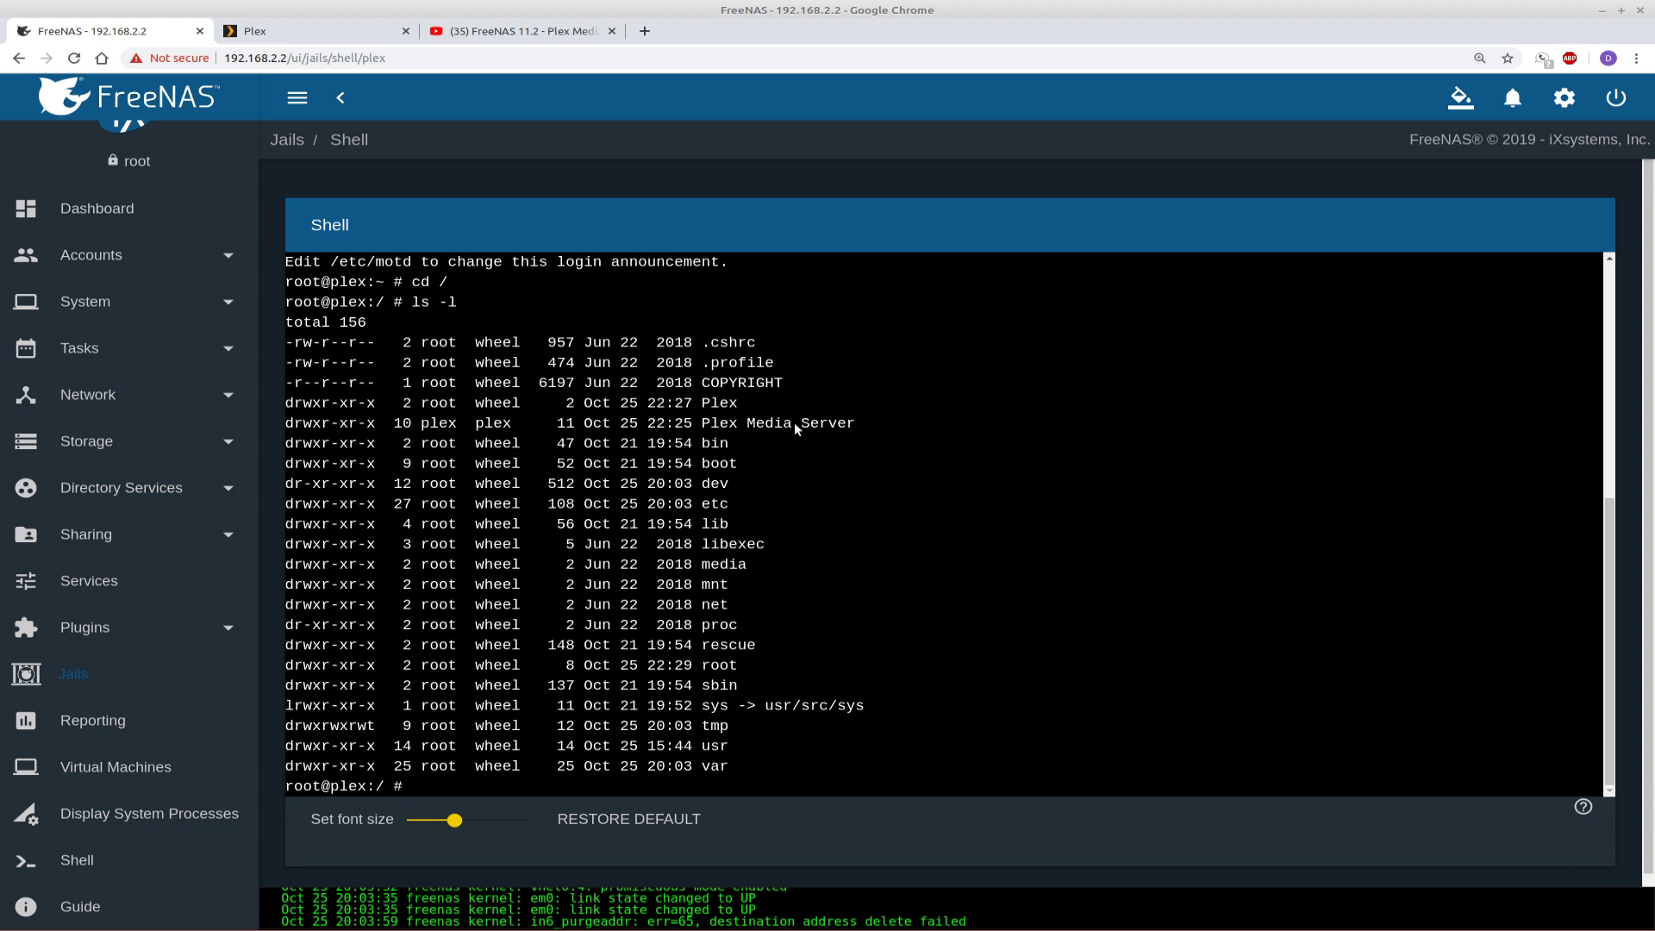
Step: Run cd Plex\ Media\ Server/ and ls -l to list Cache, Codecs, FreeNas, Logs and other contents
text(cd P)
key(Tab)
text(\ M)
key(Tab)
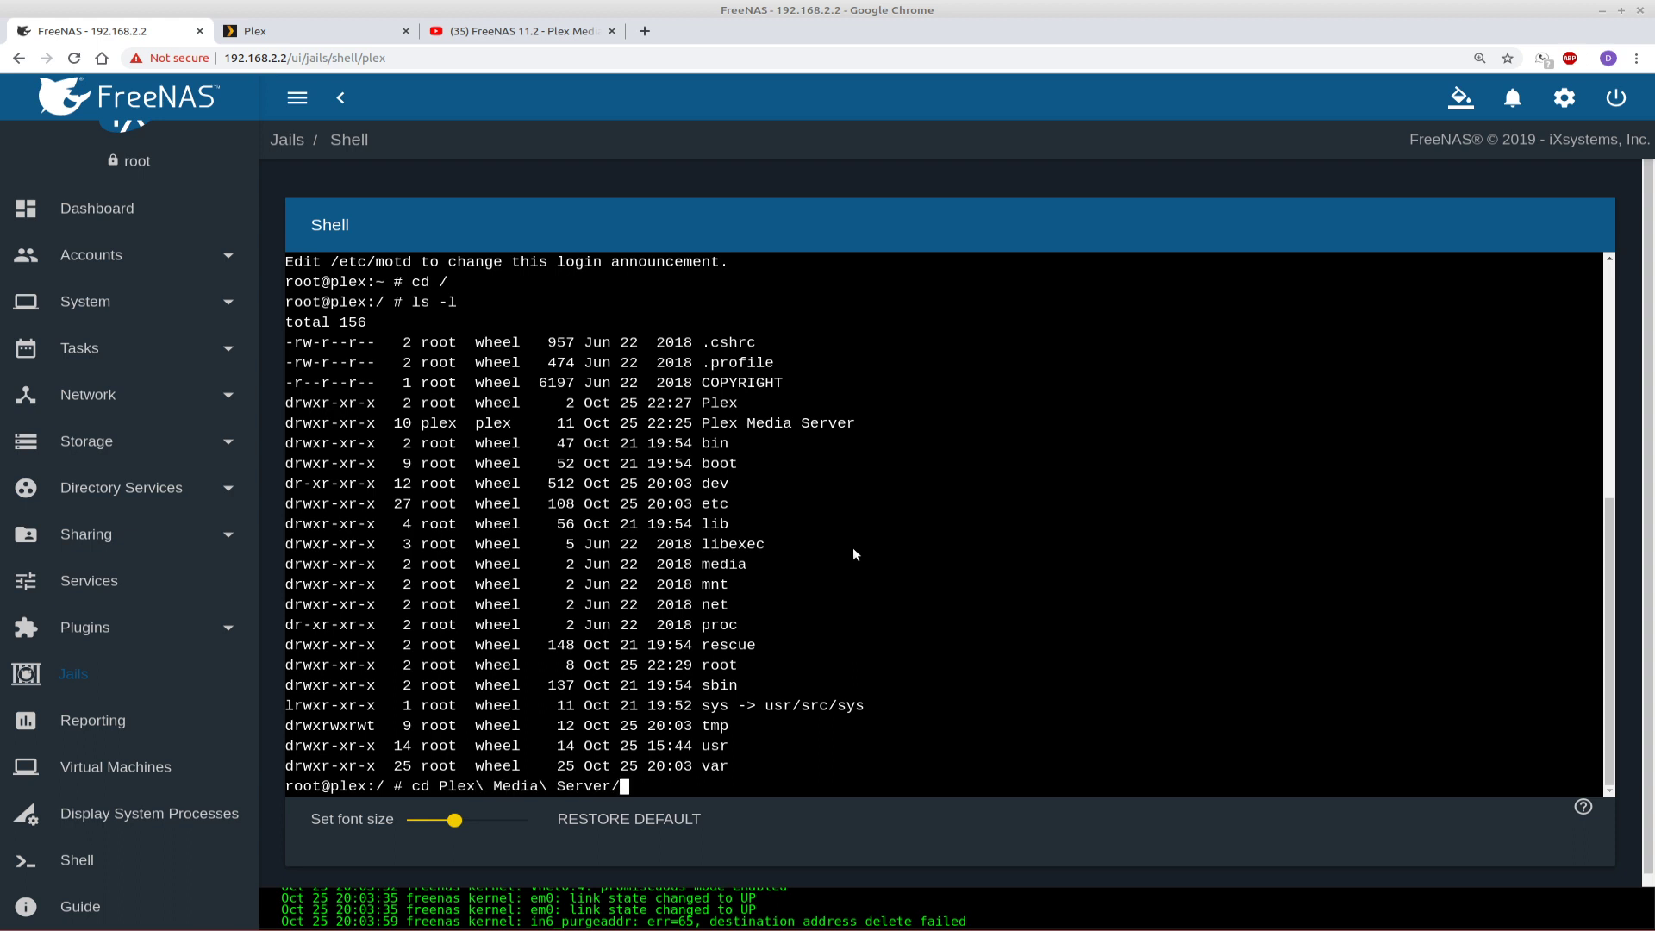
key(Return)
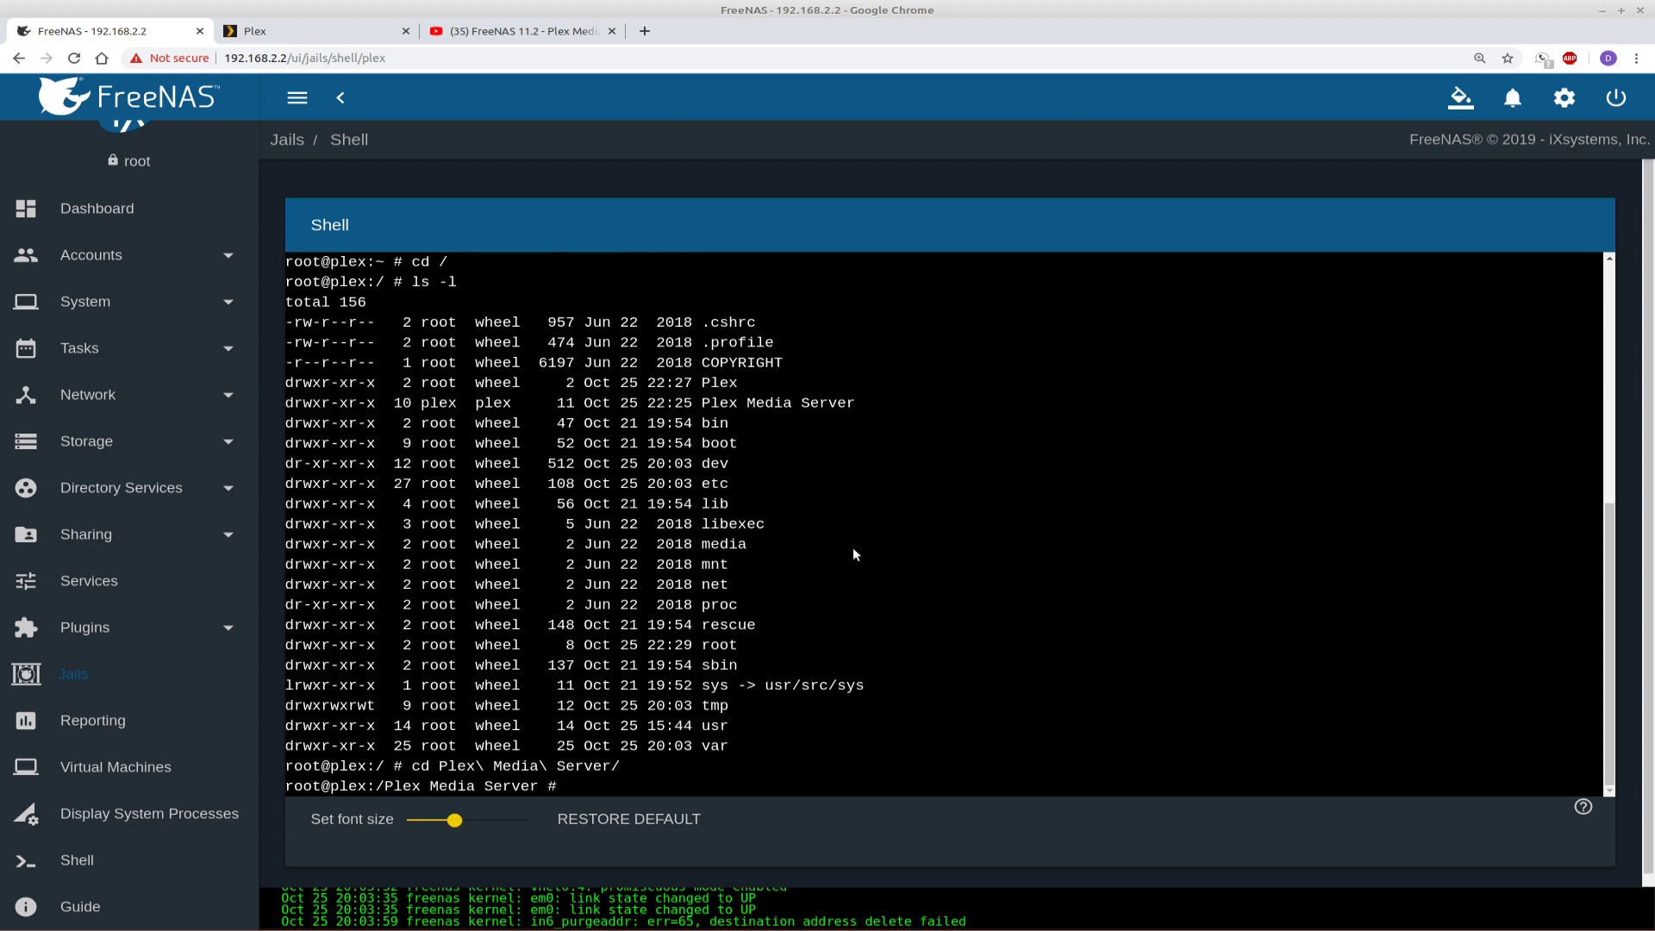
text(ls -l)
key(Return)
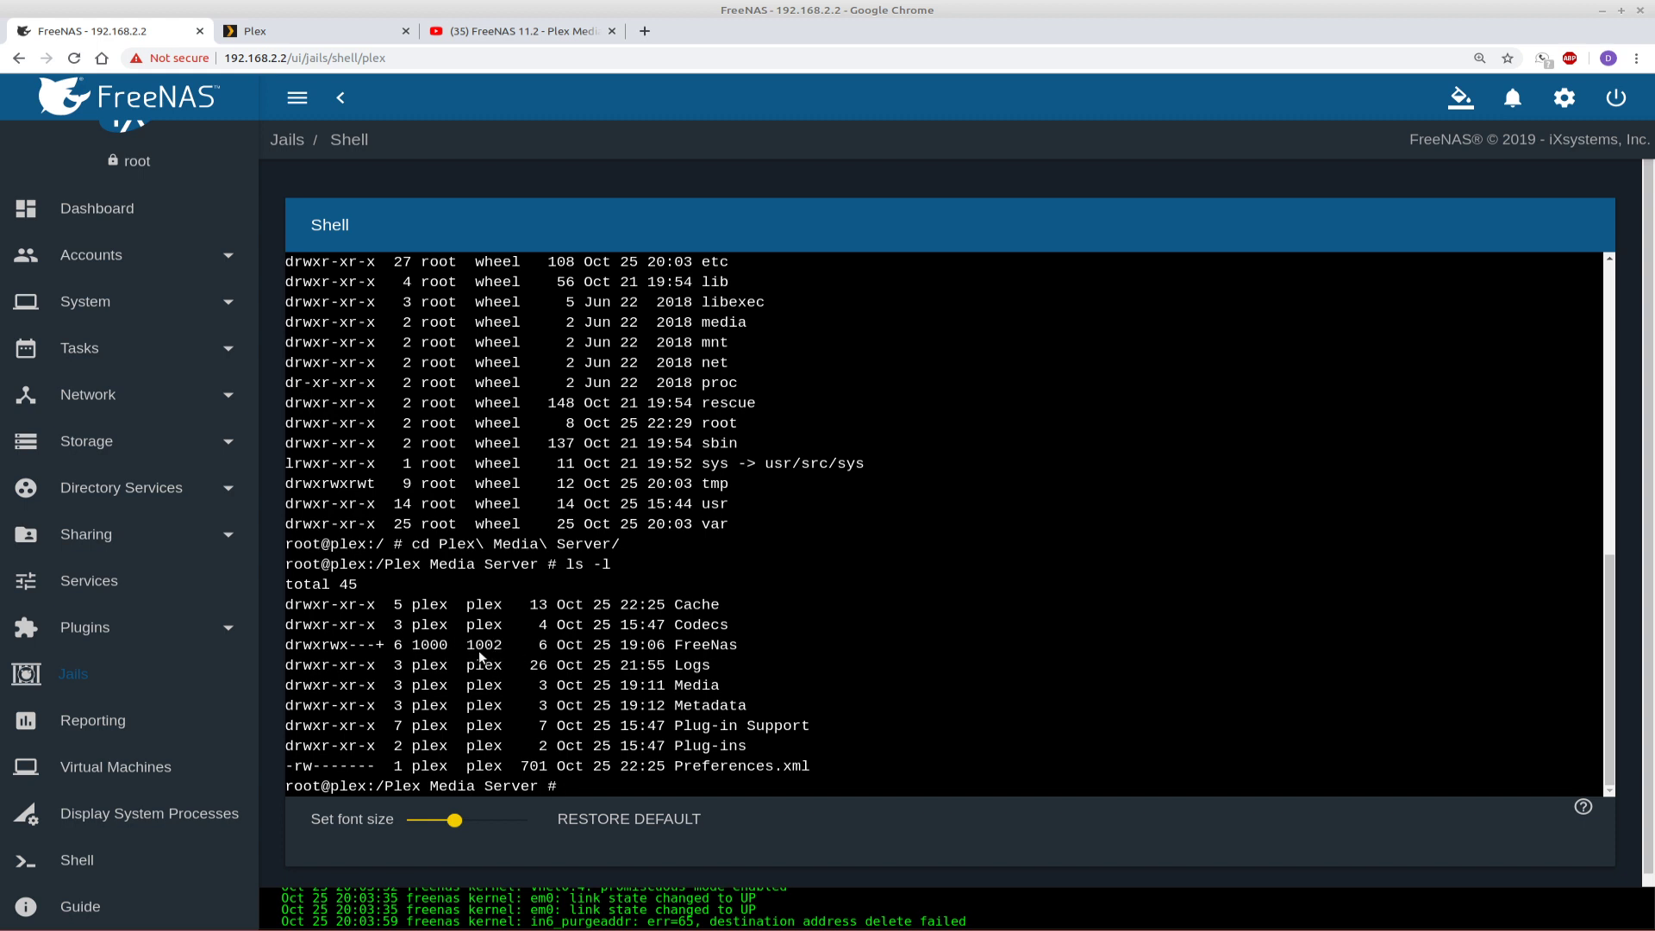
Step: Run chown :plex FreeNas/ and confirm with ls -l that FreeNas now has group plex
text(chown :plex F)
key(Tab)
key(Return)
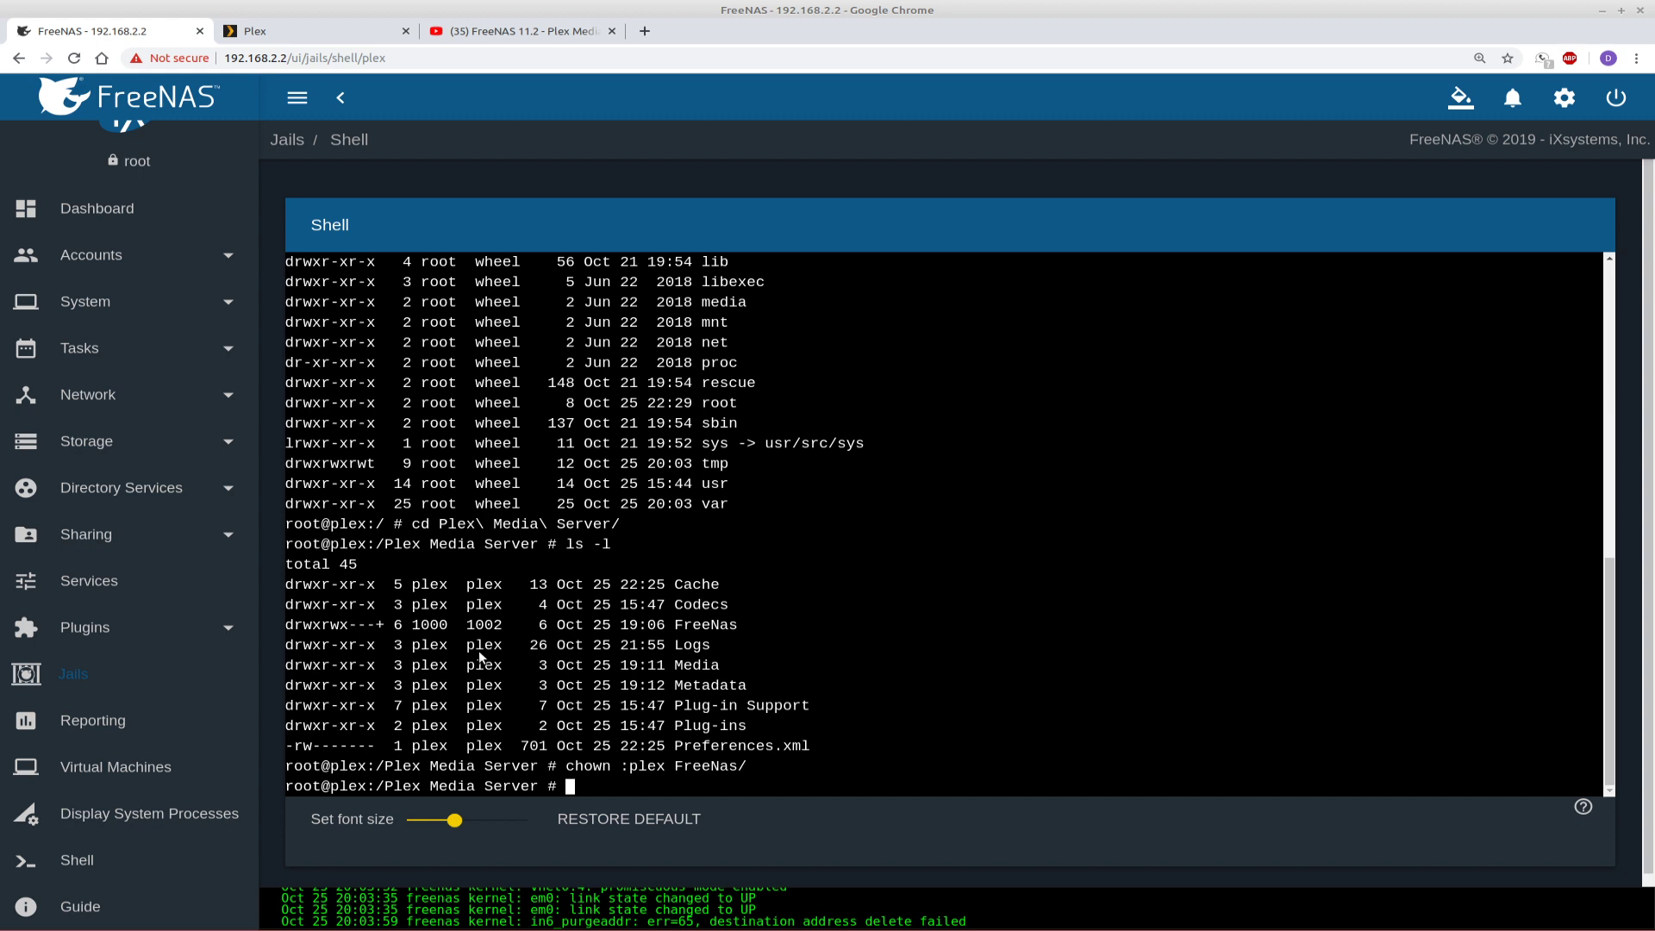
text(ls -l)
key(Return)
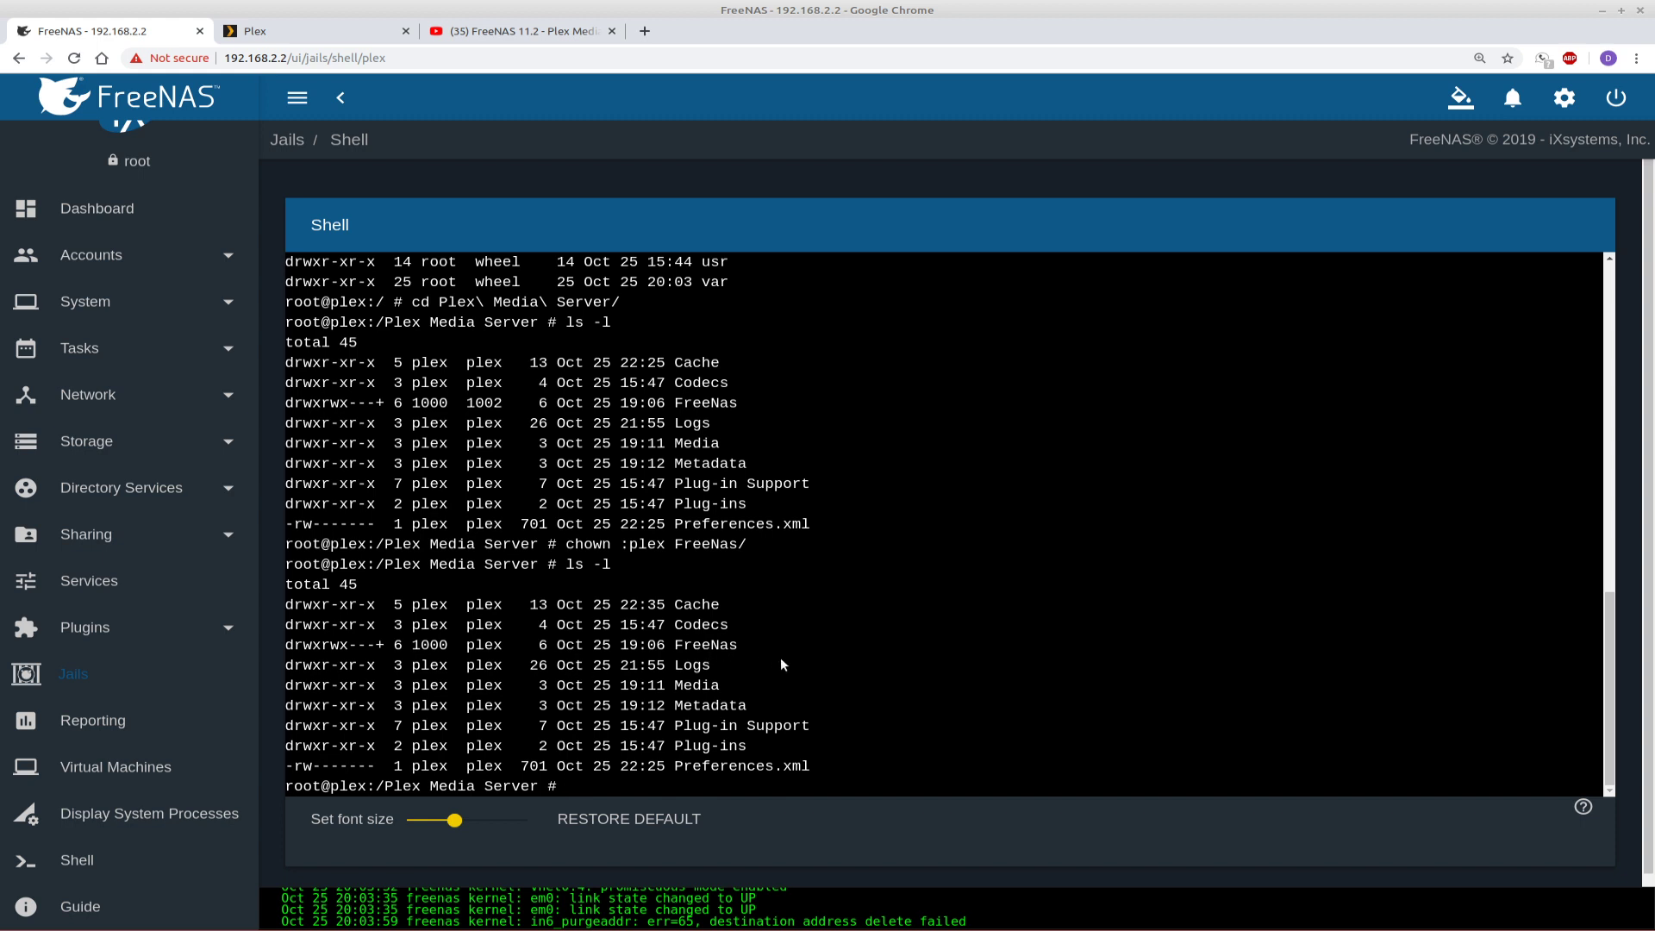
Step: Enter FreeNas/, list its Movies, Other Videos, Pictures and TV Shows folders, and begin a chown on Movies
text(cd F)
key(Tab)
key(Return)
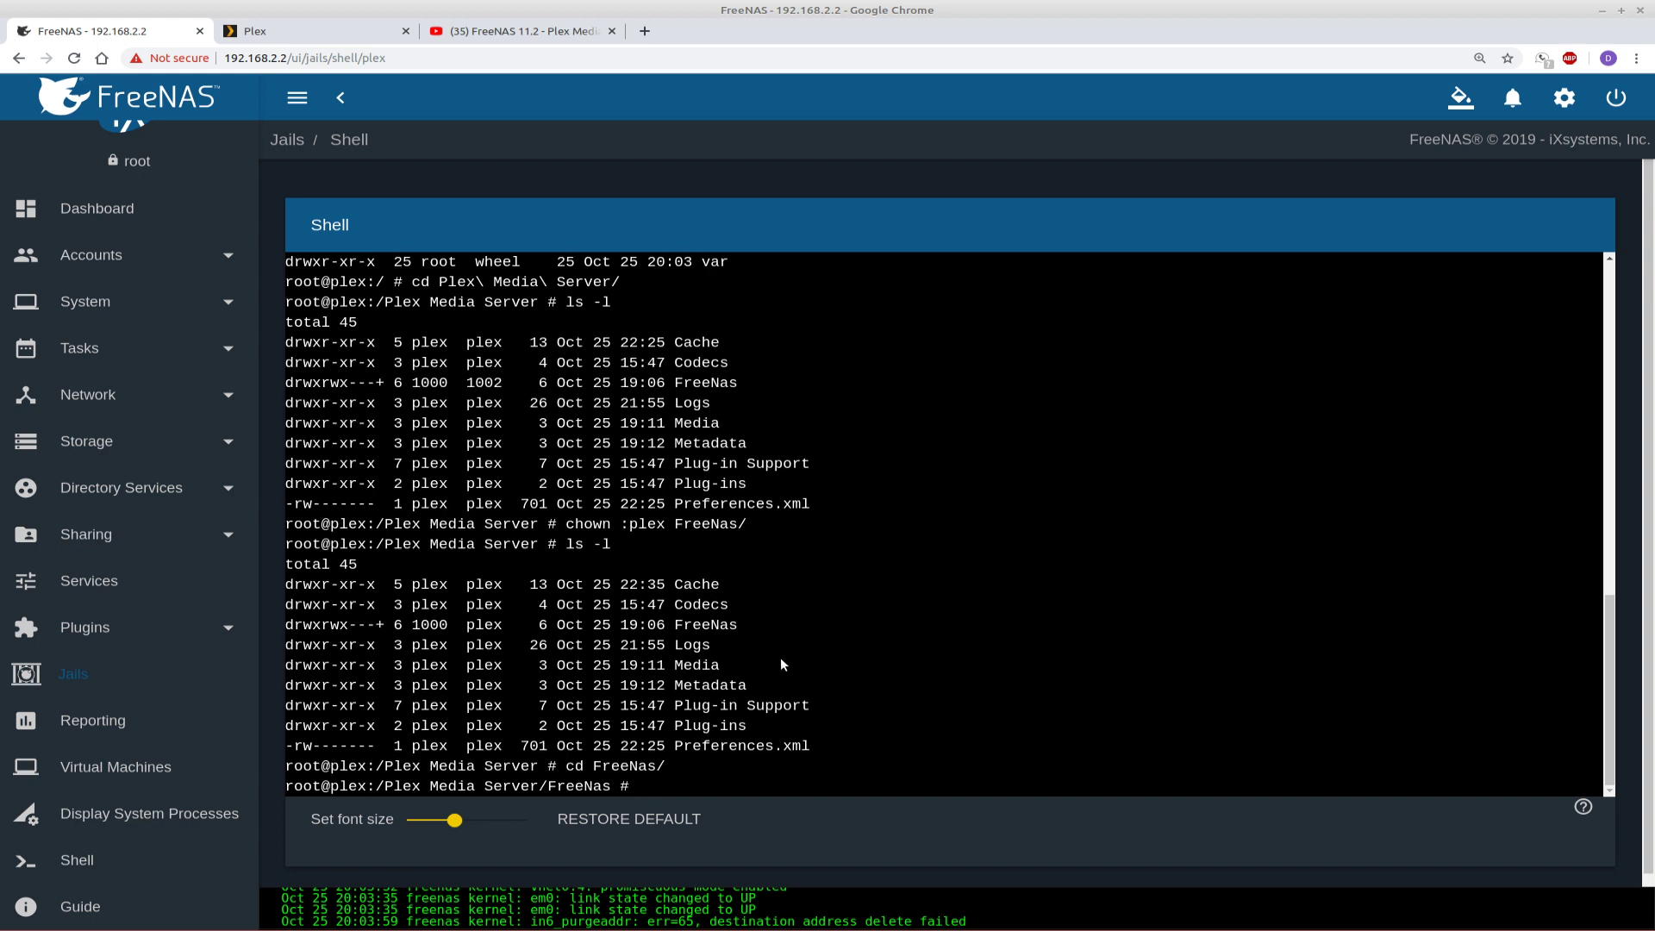
text(ls -l)
key(Return)
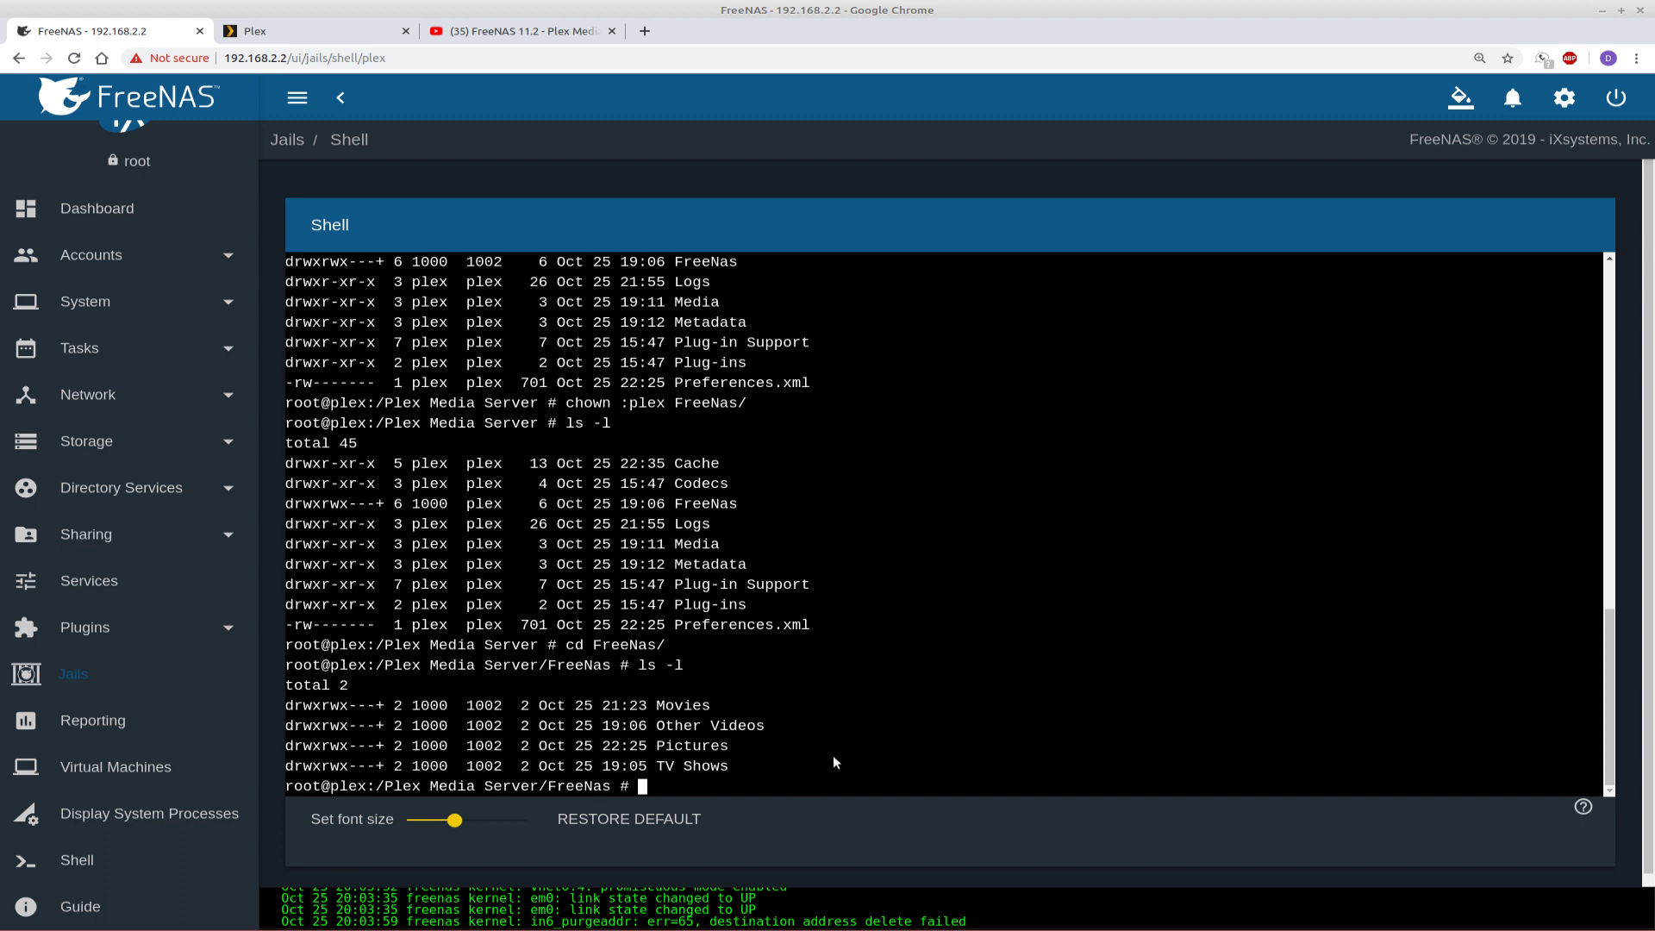
text(chown :)
text(M)
Step: Finish chown :plex Movies/ and confirm with ls -l that Movies now belongs to group plex
key(Tab)
key(Return)
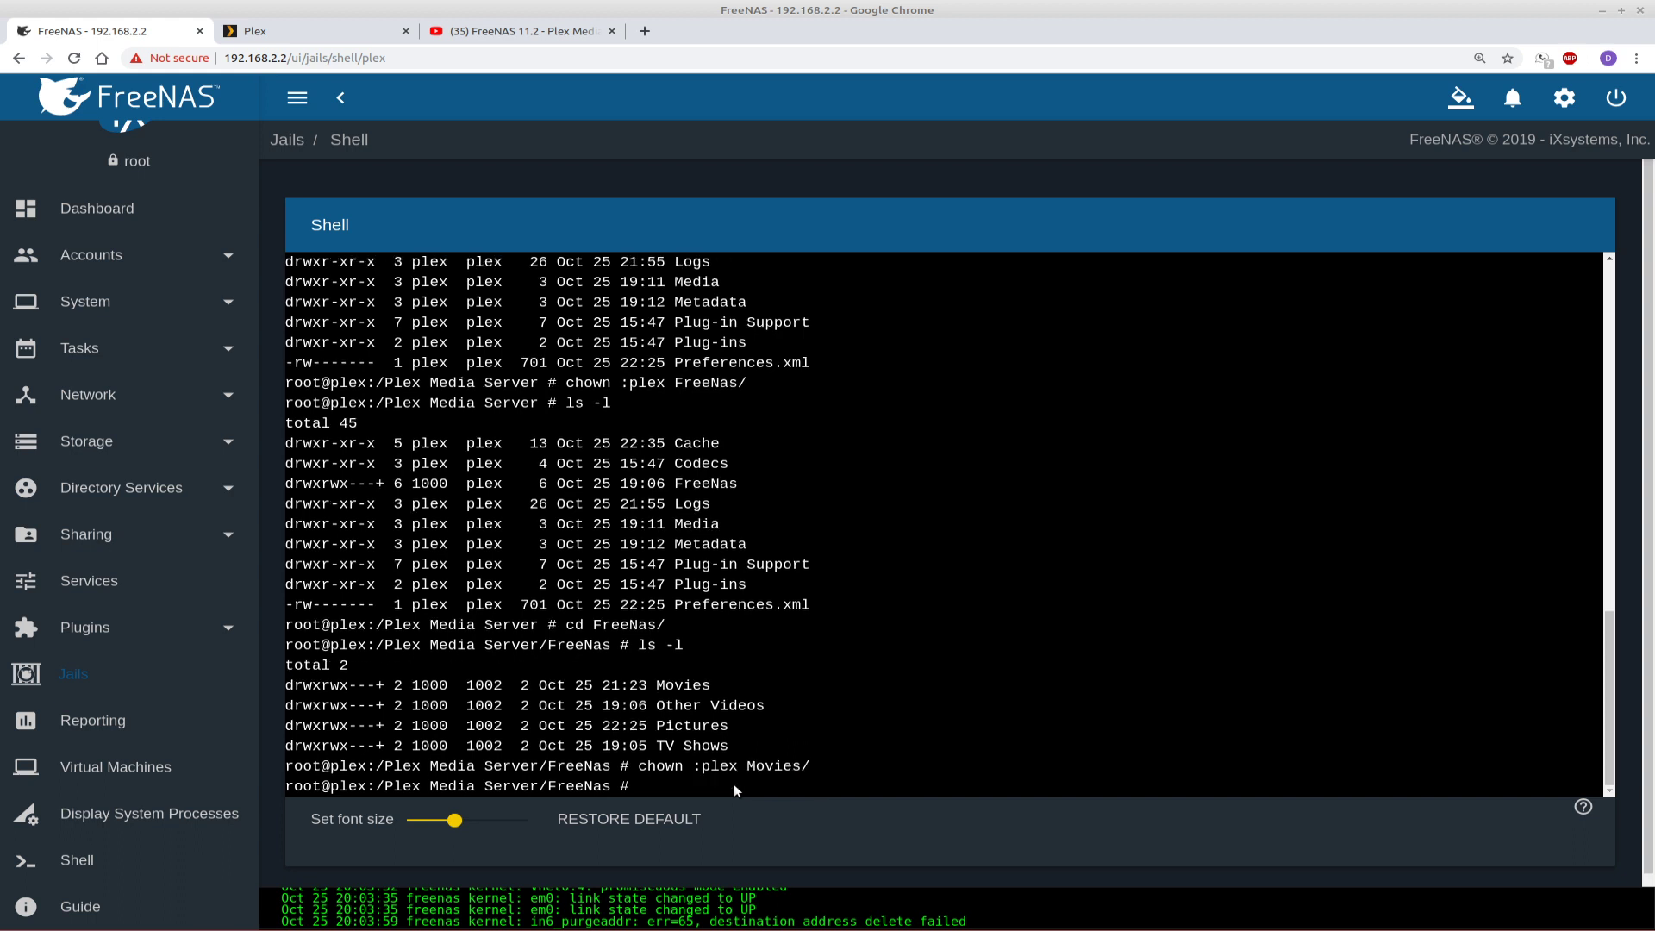
text(ls -l)
key(Return)
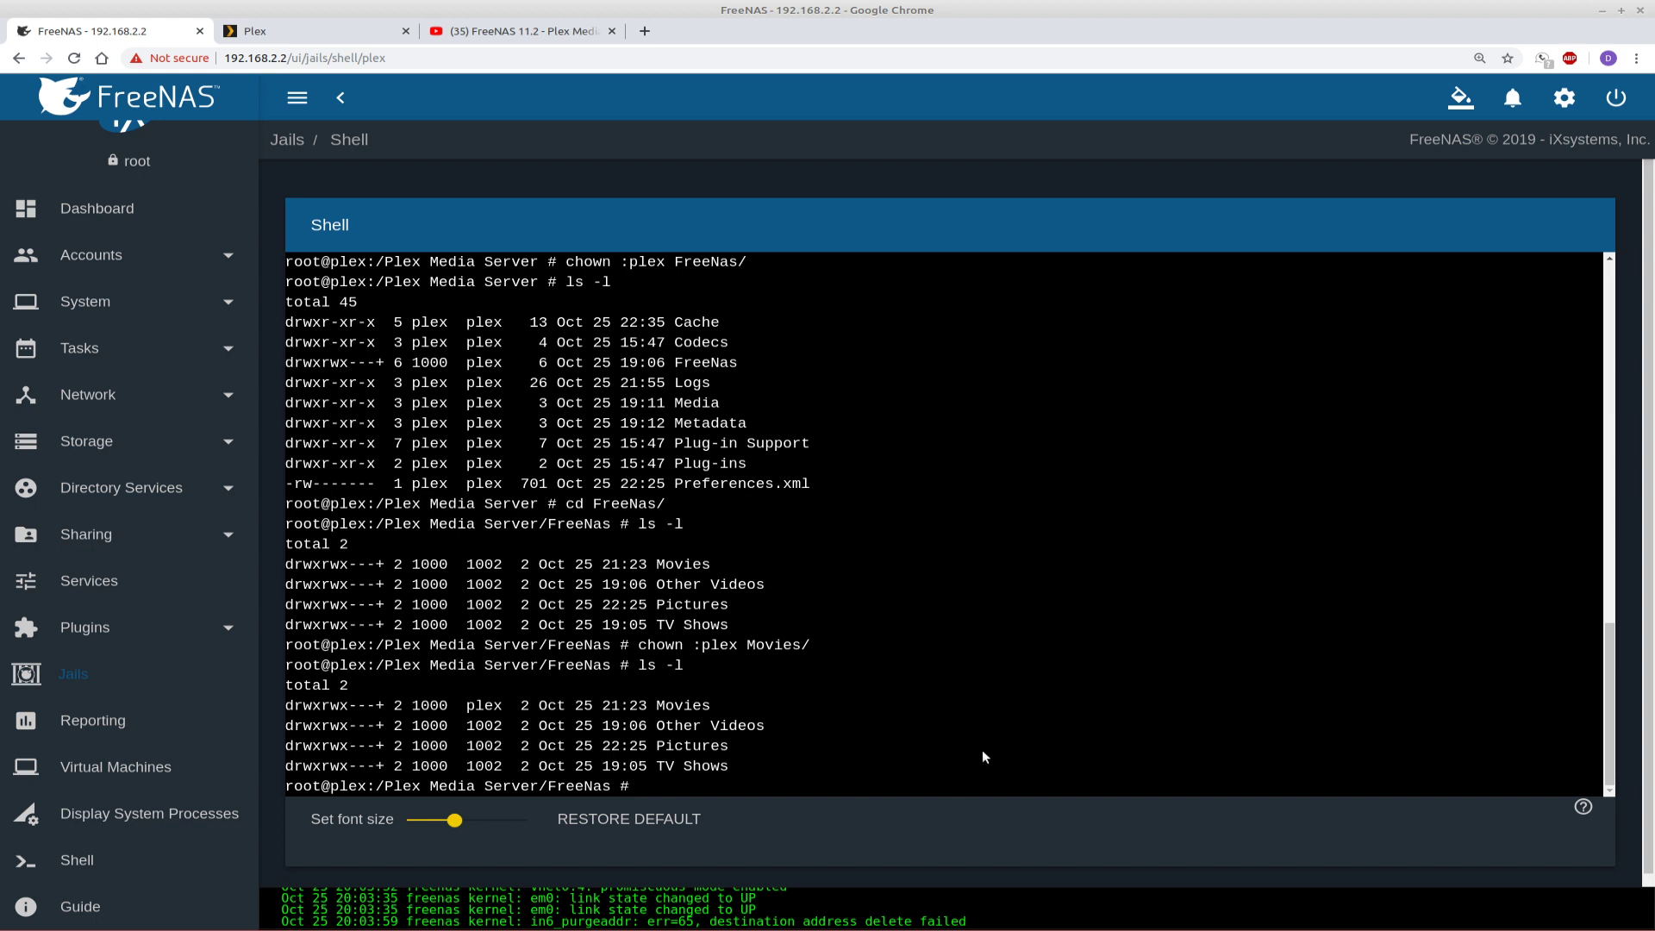
Step: Give Other Videos, Pictures and TV Shows the plex group with chown :plex
key(Up)
key(Up)
key(BackSpace)
key(BackSpace)
key(BackSpace)
key(BackSpace)
key(BackSpace)
key(BackSpace)
key(BackSpace)
text(O)
key(Tab)
key(Return)
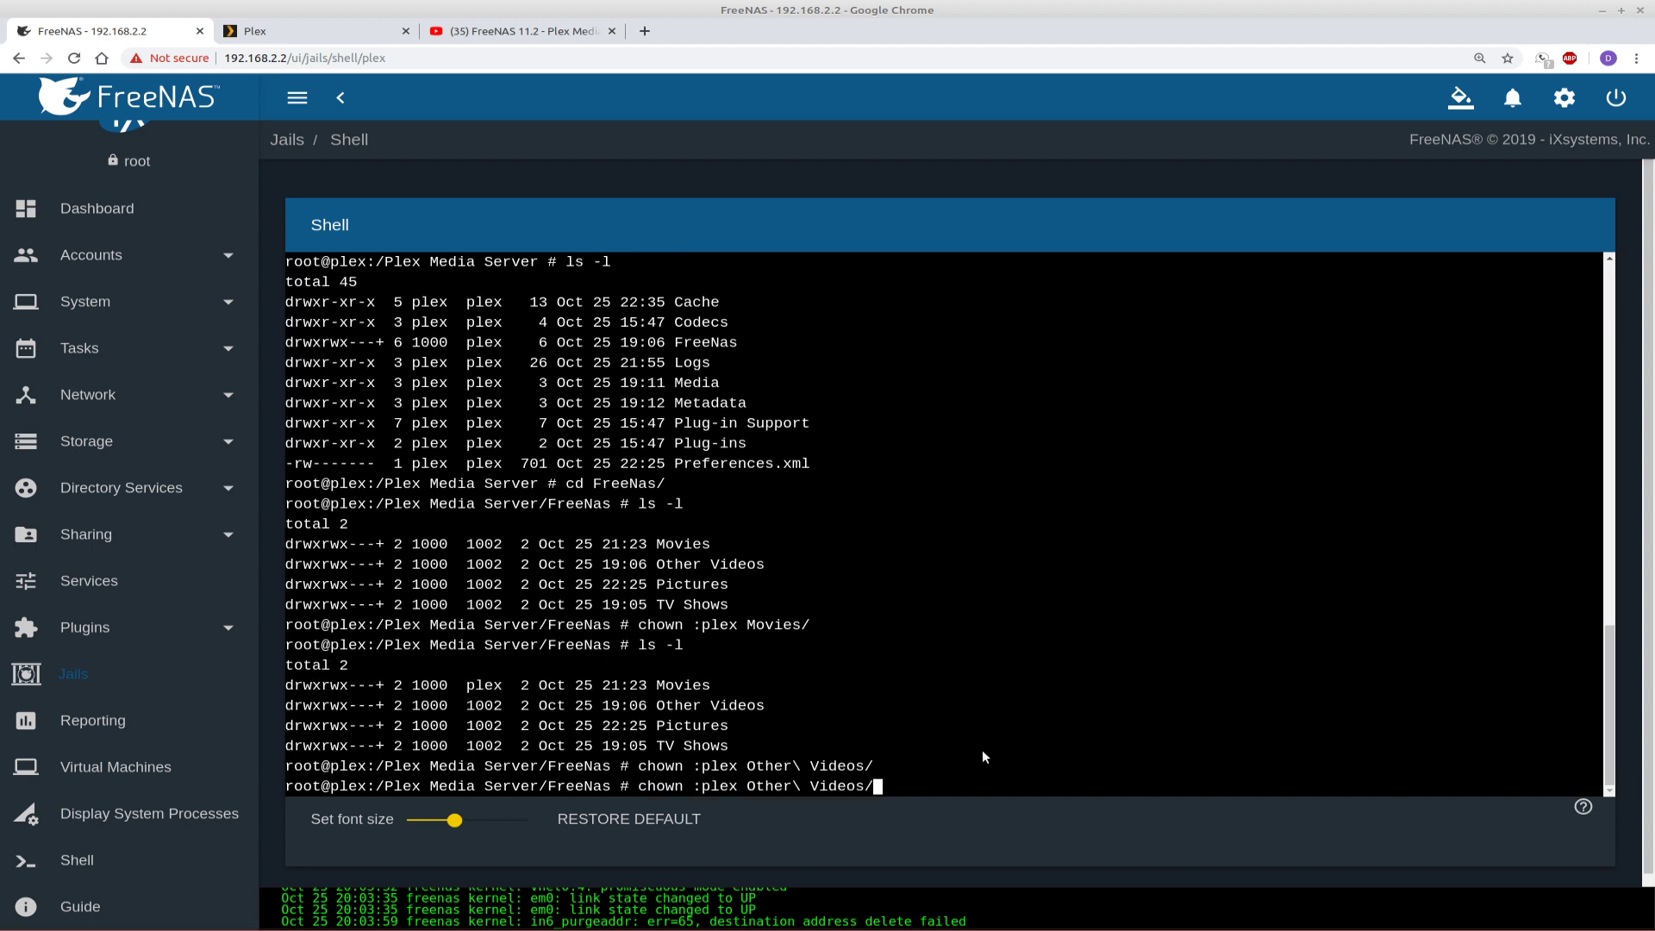
key(Up)
key(BackSpace)
key(BackSpace)
key(BackSpace)
key(BackSpace)
key(BackSpace)
key(BackSpace)
key(BackSpace)
key(BackSpace)
key(BackSpace)
key(BackSpace)
key(BackSpace)
key(BackSpace)
key(BackSpace)
key(BackSpace)
text(P)
key(Tab)
key(Return)
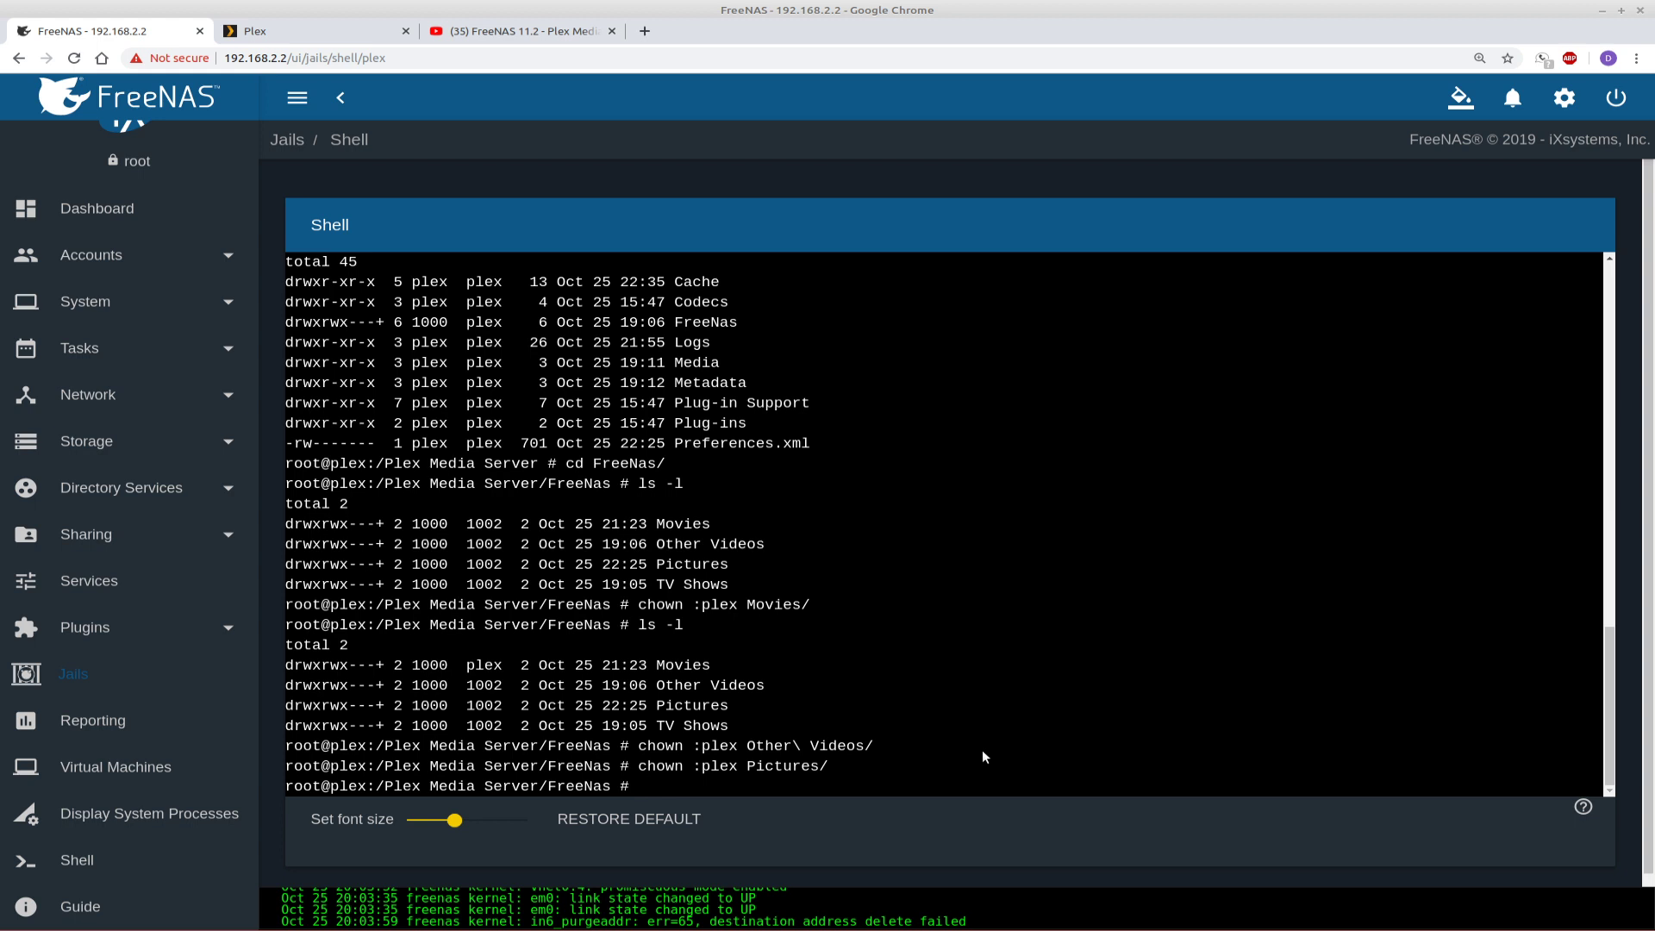
key(Up)
key(BackSpace)
key(BackSpace)
key(BackSpace)
key(BackSpace)
key(BackSpace)
key(BackSpace)
key(BackSpace)
key(BackSpace)
key(BackSpace)
text(T)
key(Tab)
key(Return)
Step: Verify all four folders belong to plex with ls -l, then exit the jail shell
text(ls -l)
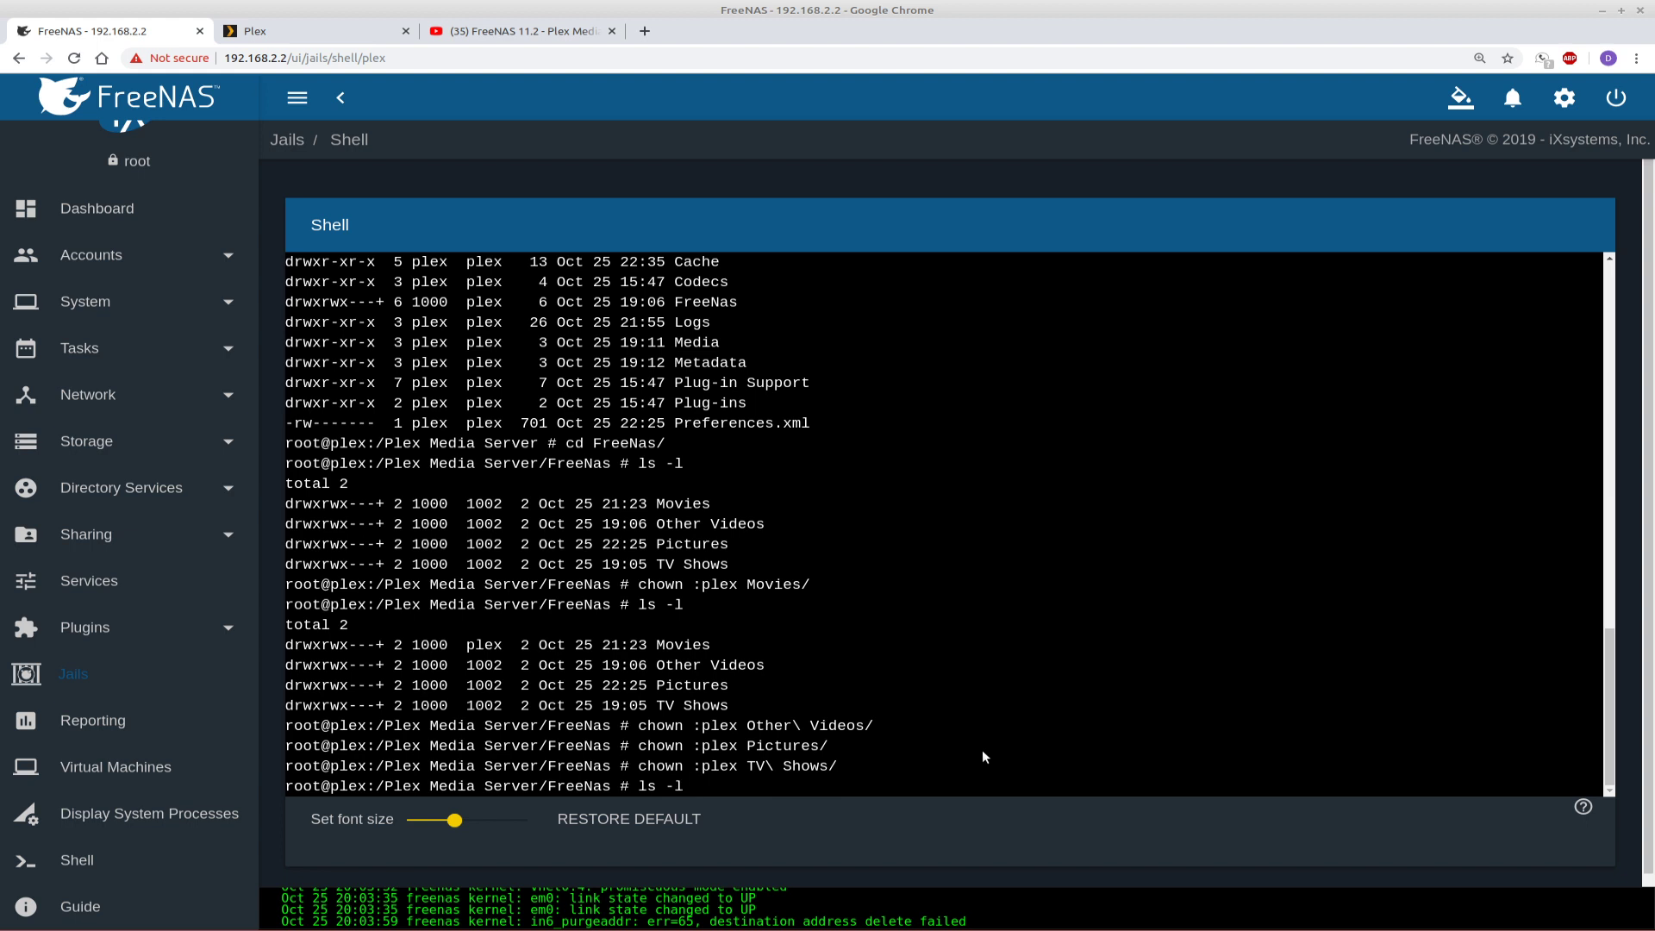
key(Return)
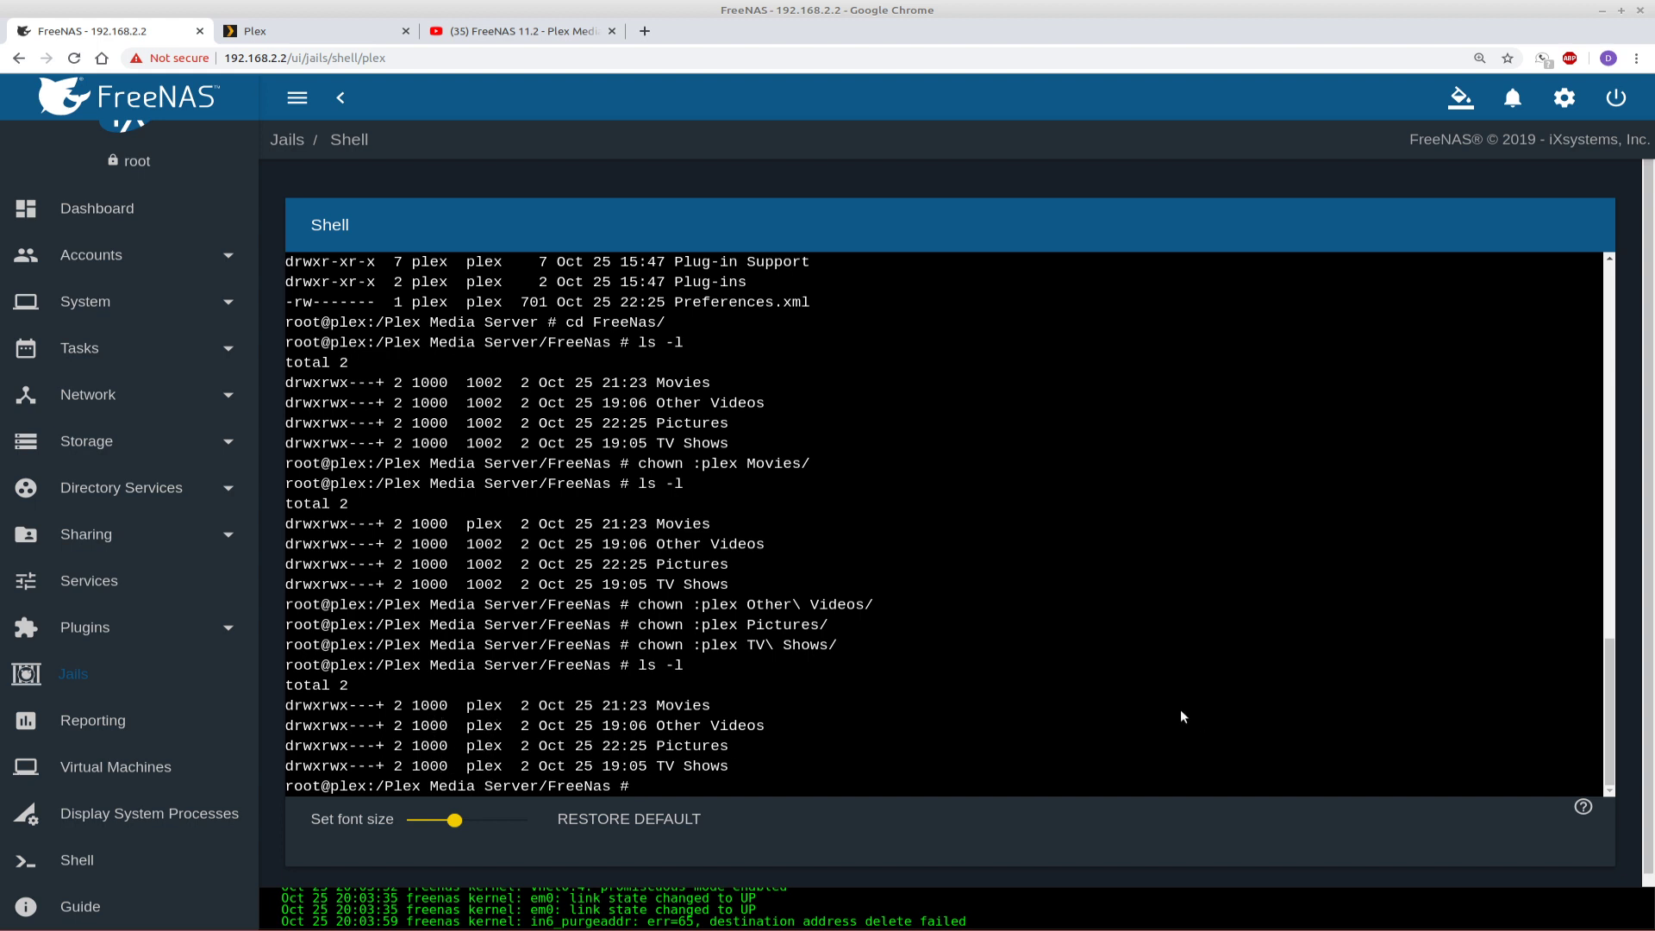
text(exit)
key(Return)
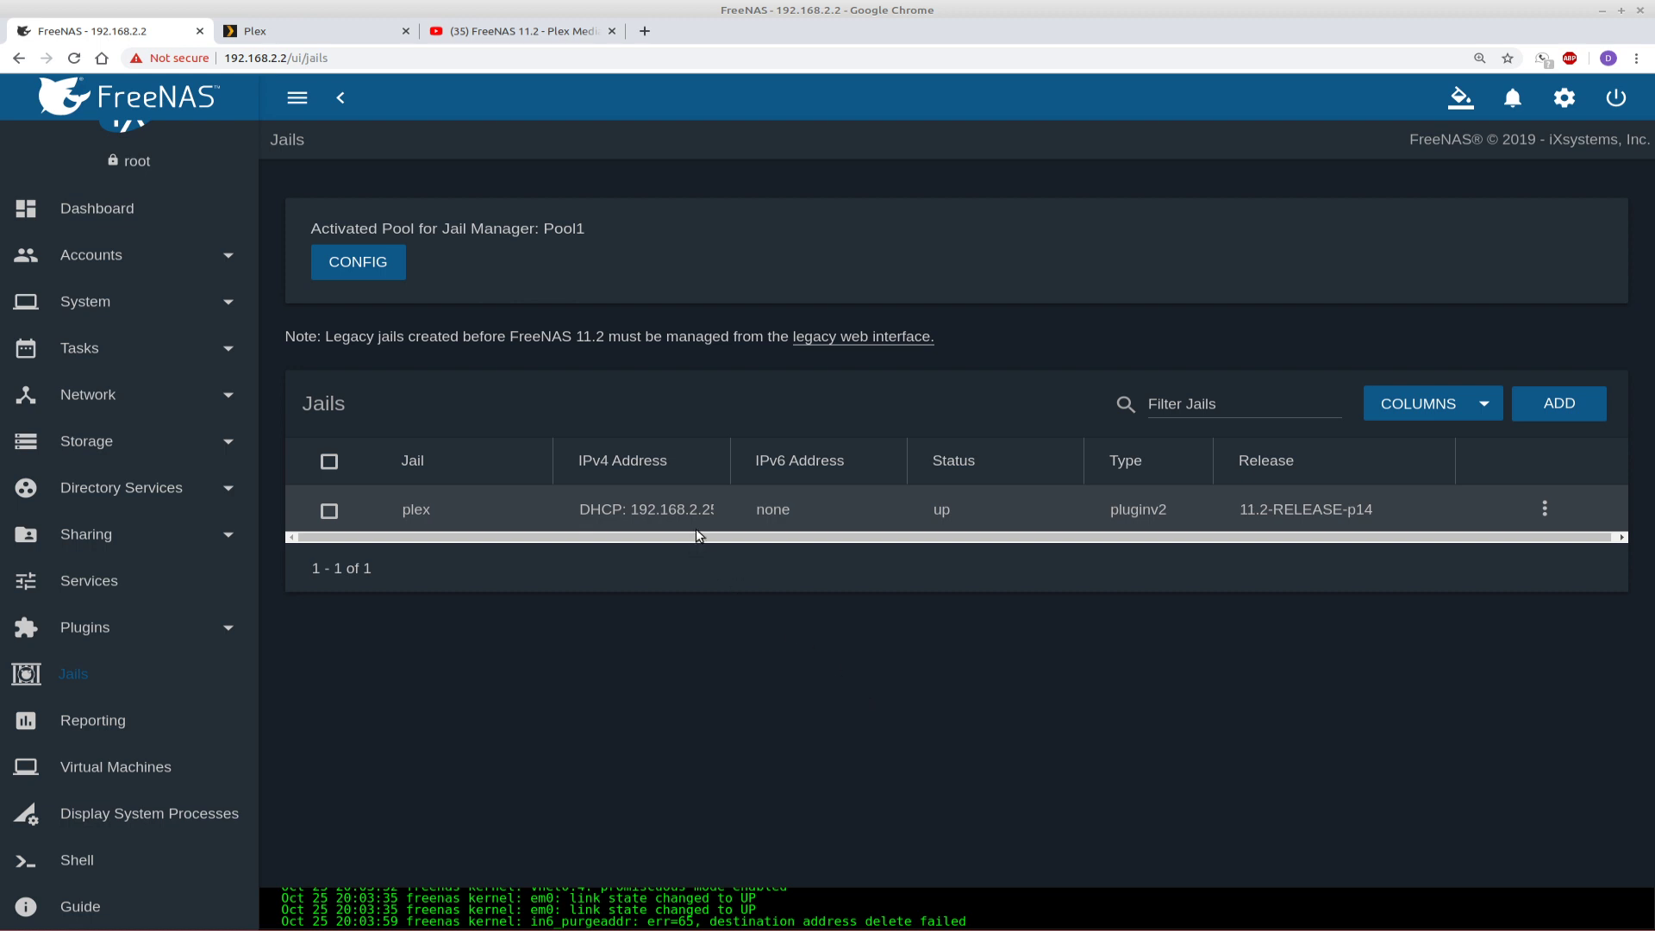
Step: In Plex, create a Movies library using the FreeNas/Movies folder
click(270, 34)
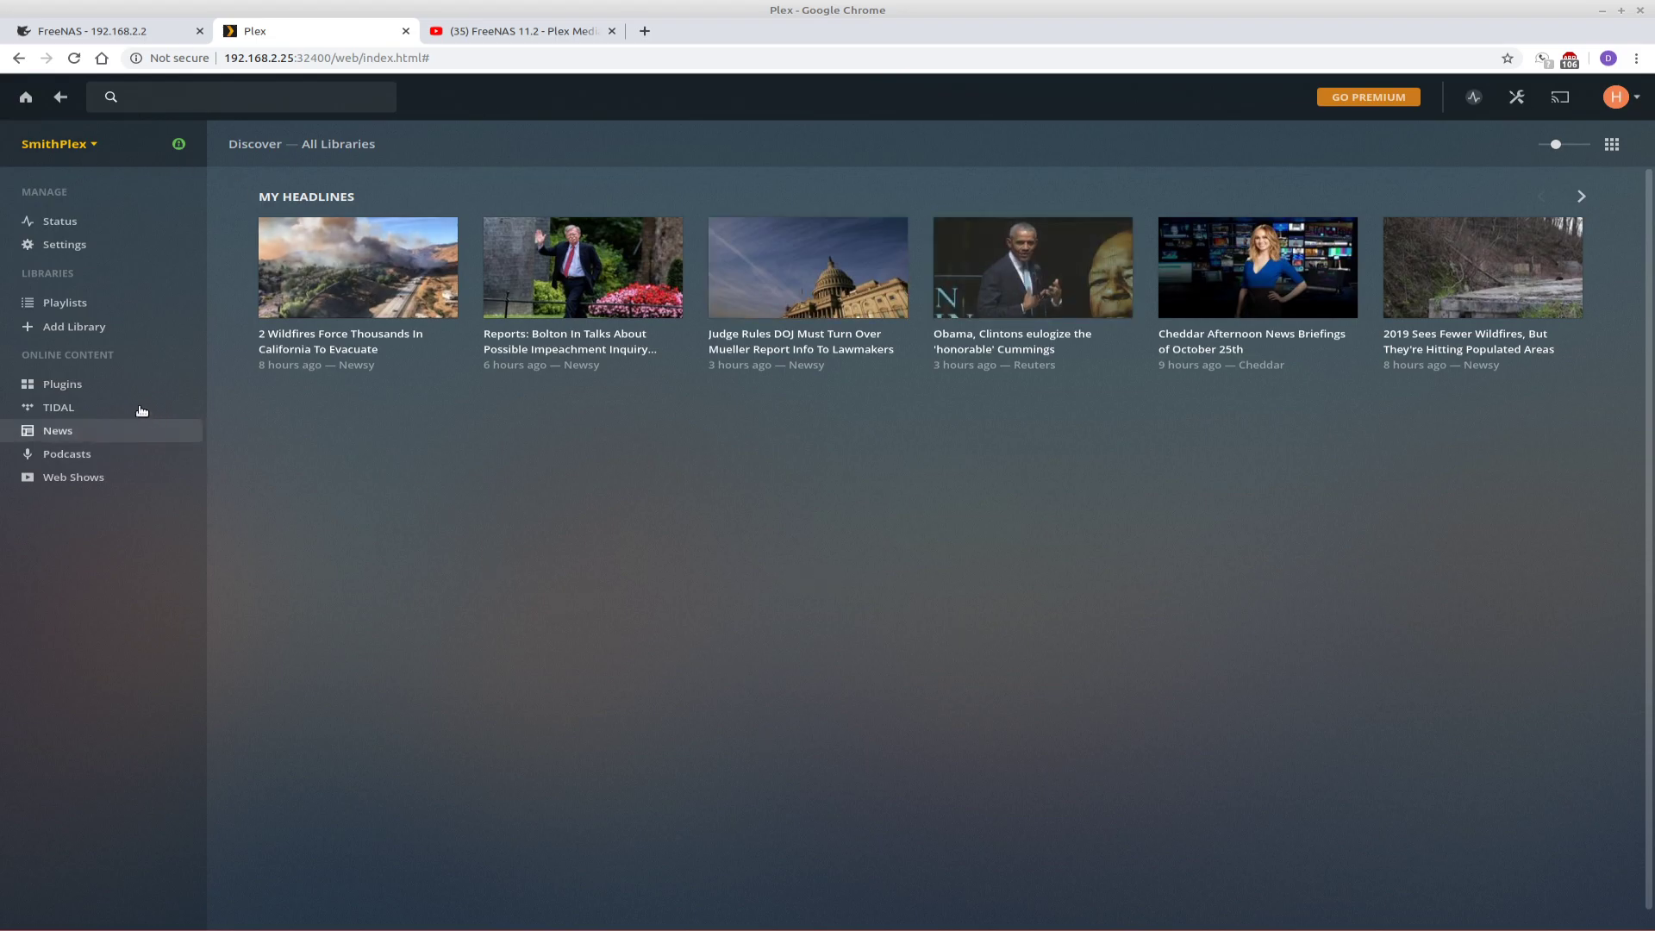
click(55, 331)
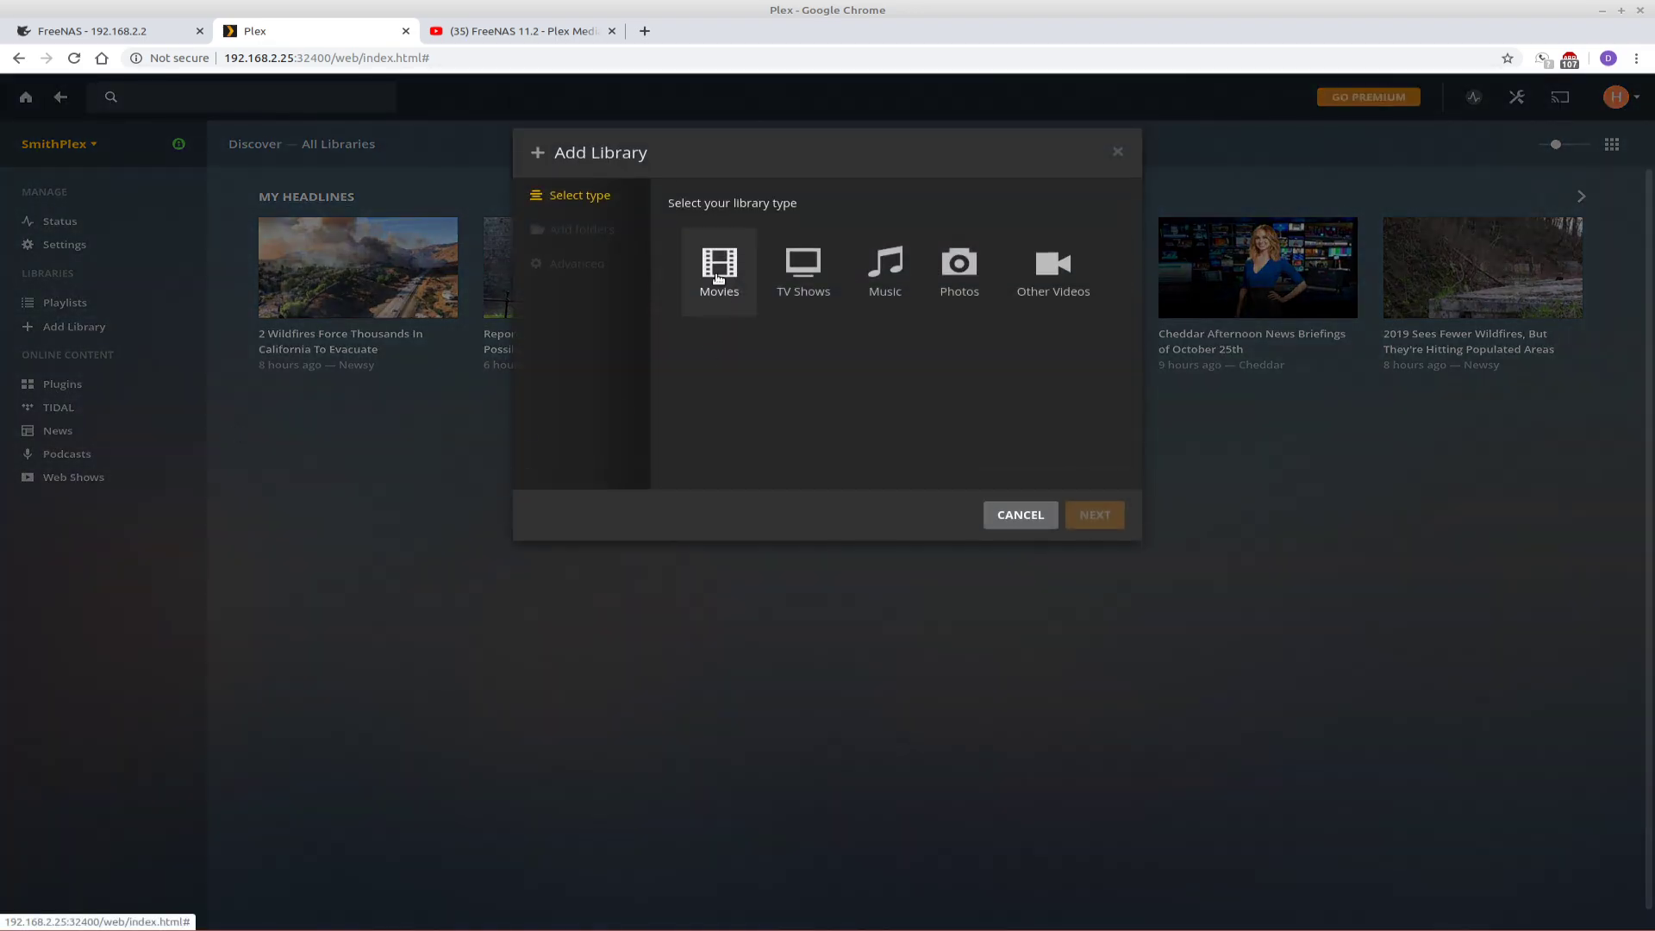
click(720, 291)
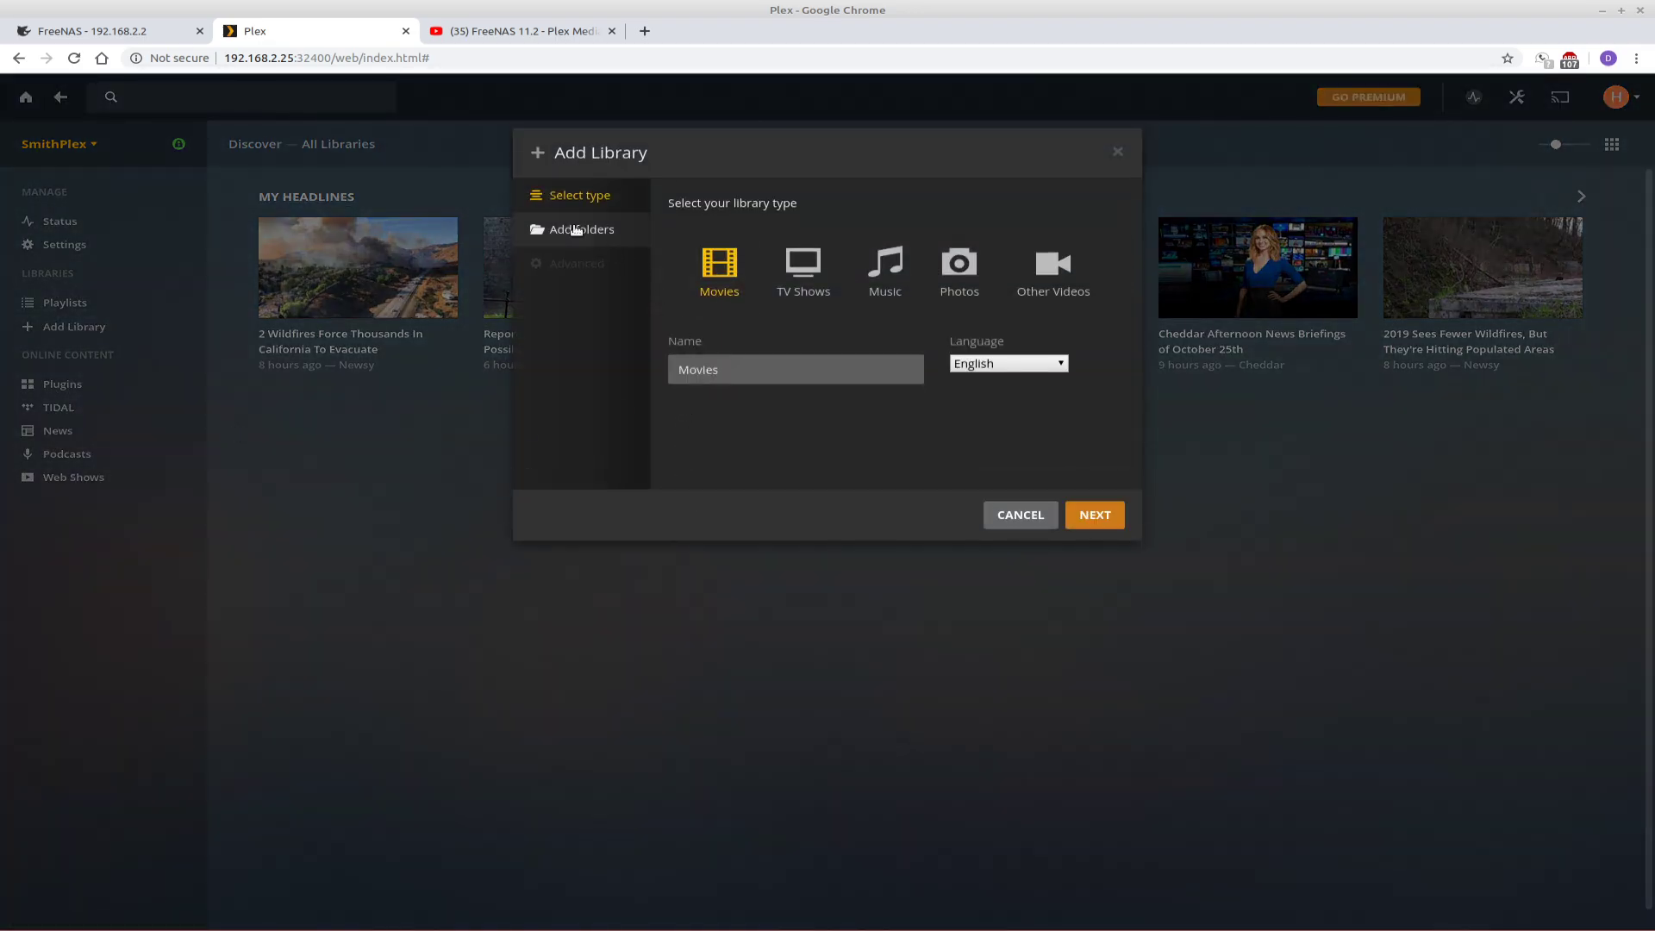
click(575, 229)
click(845, 250)
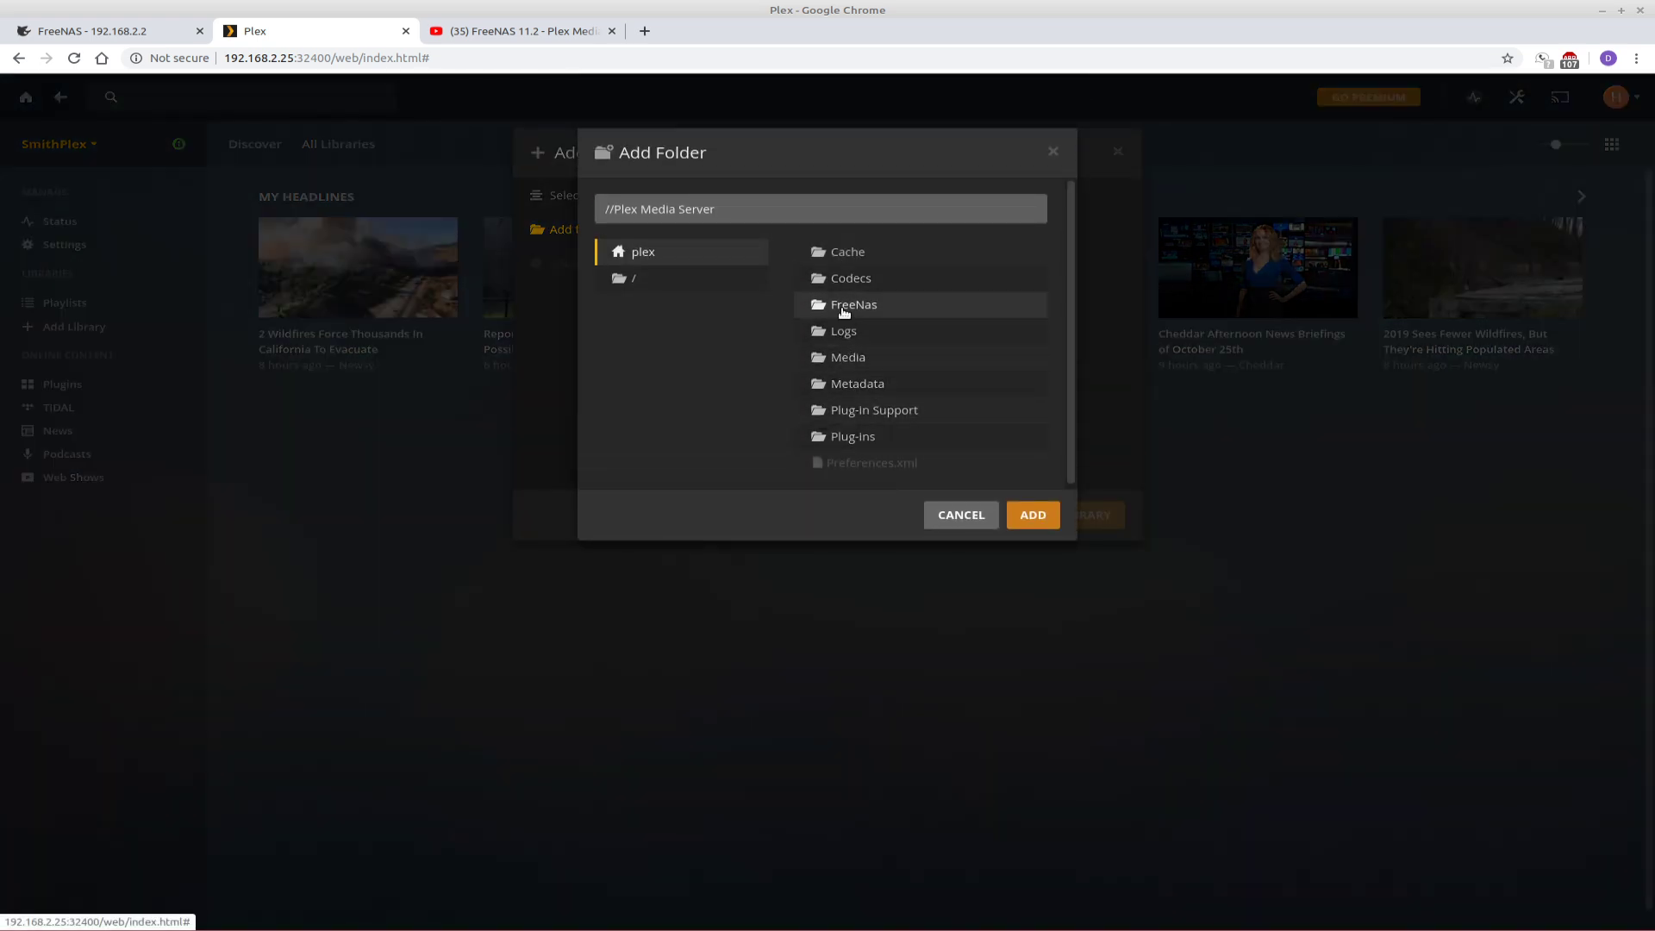
click(834, 305)
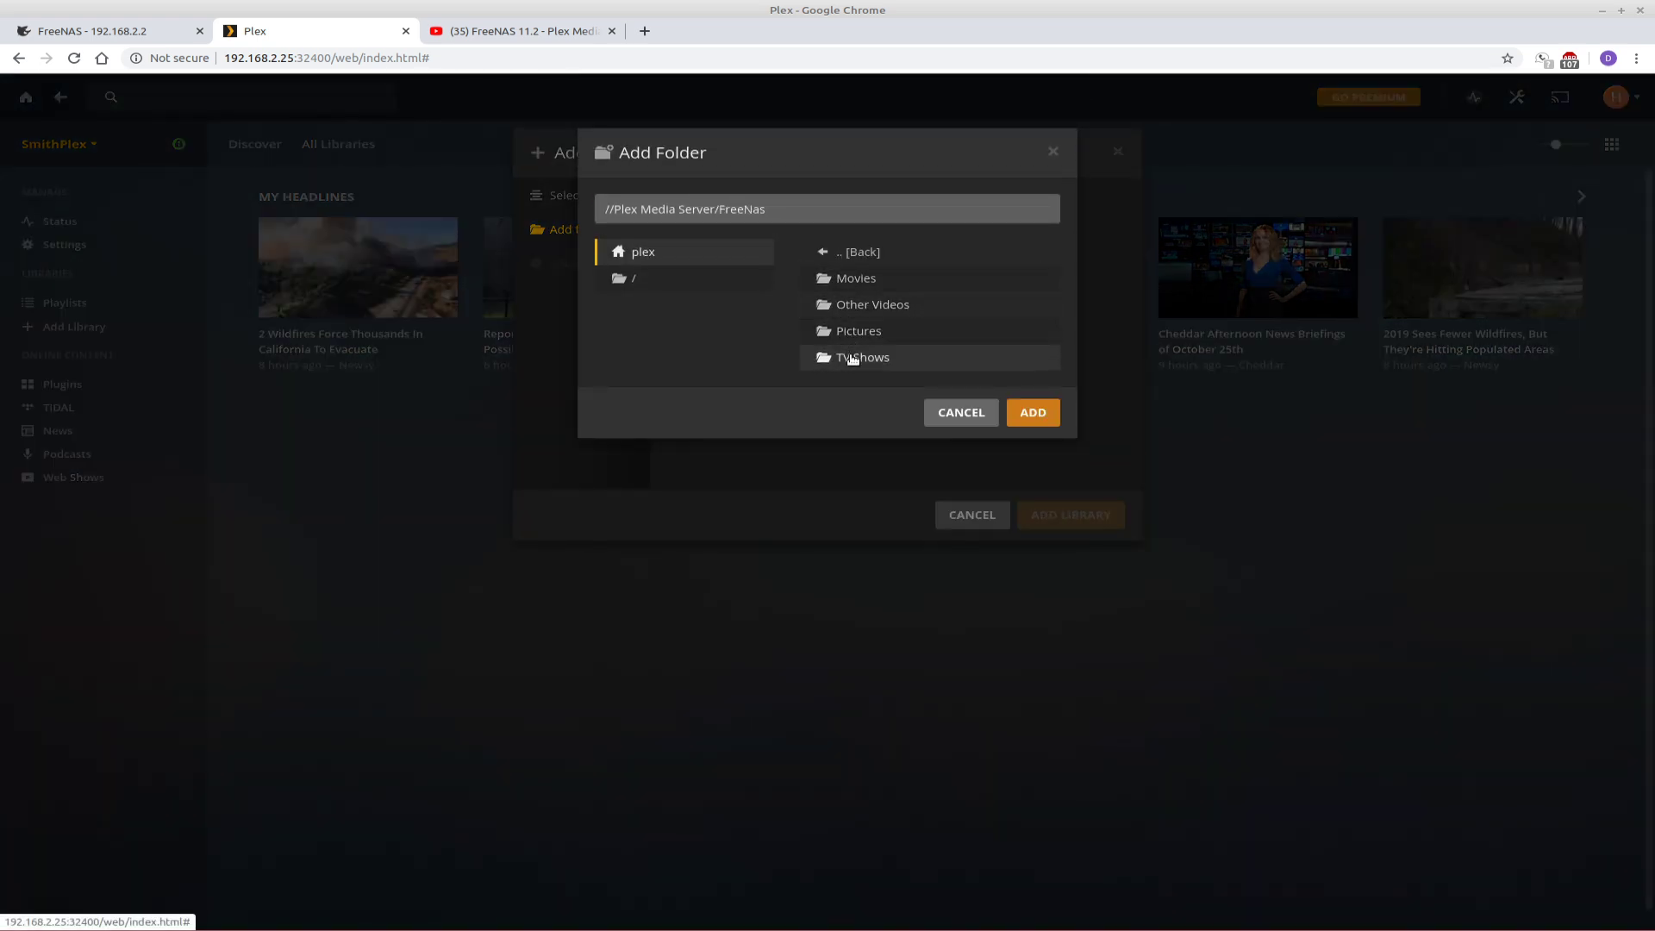
click(849, 284)
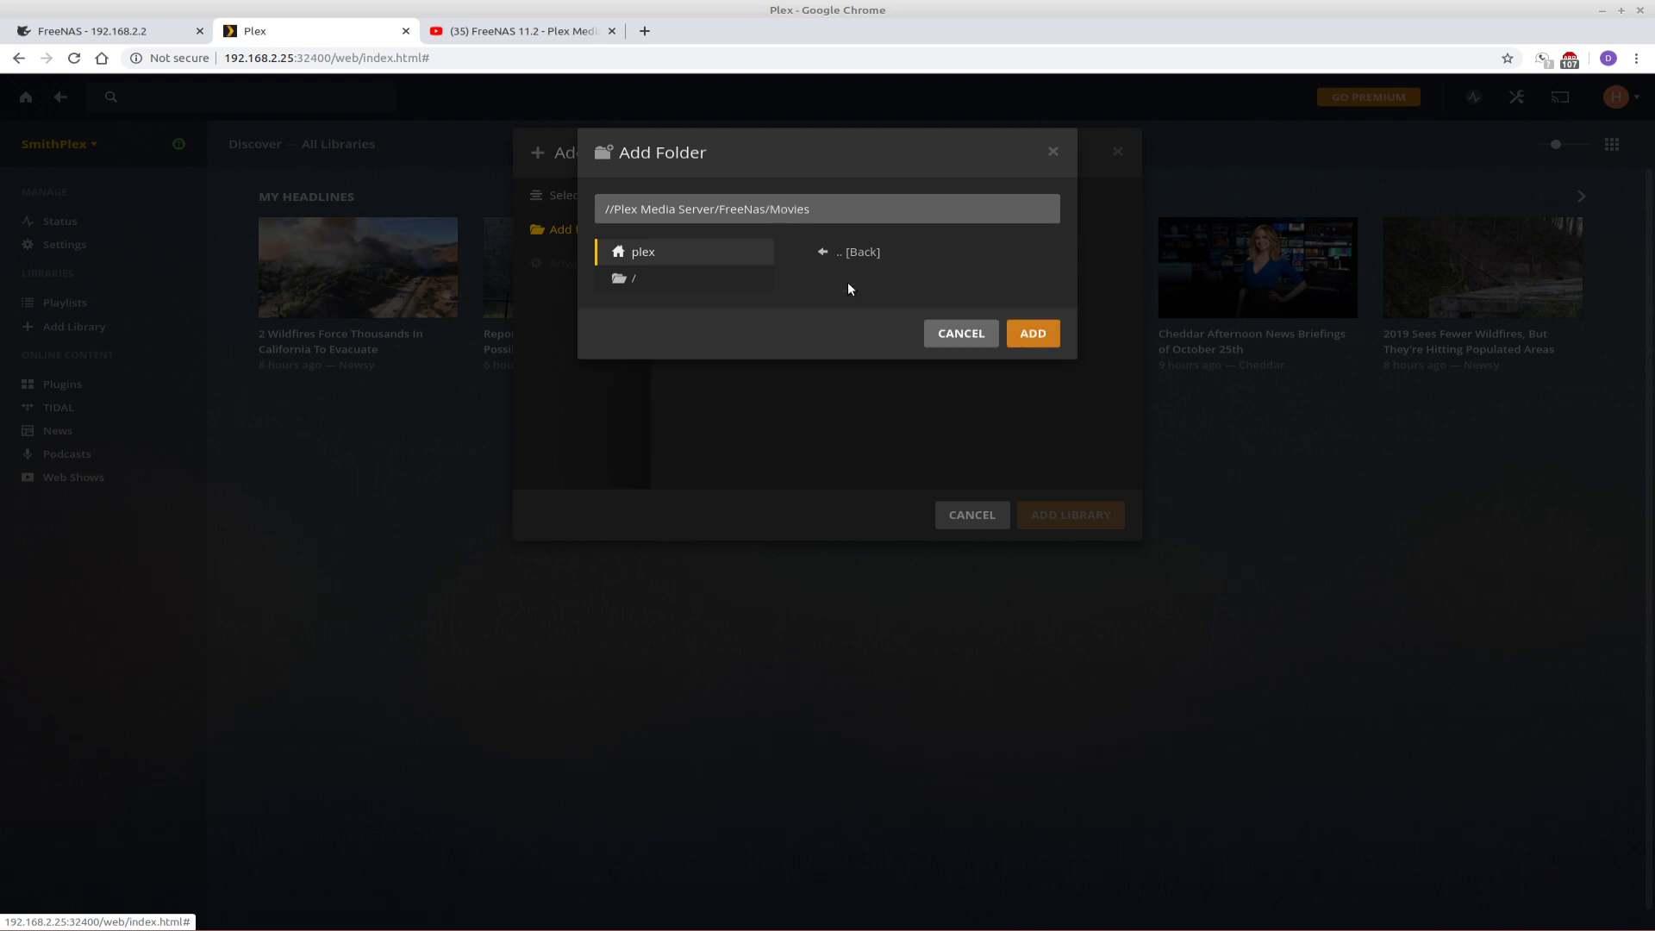
click(1033, 334)
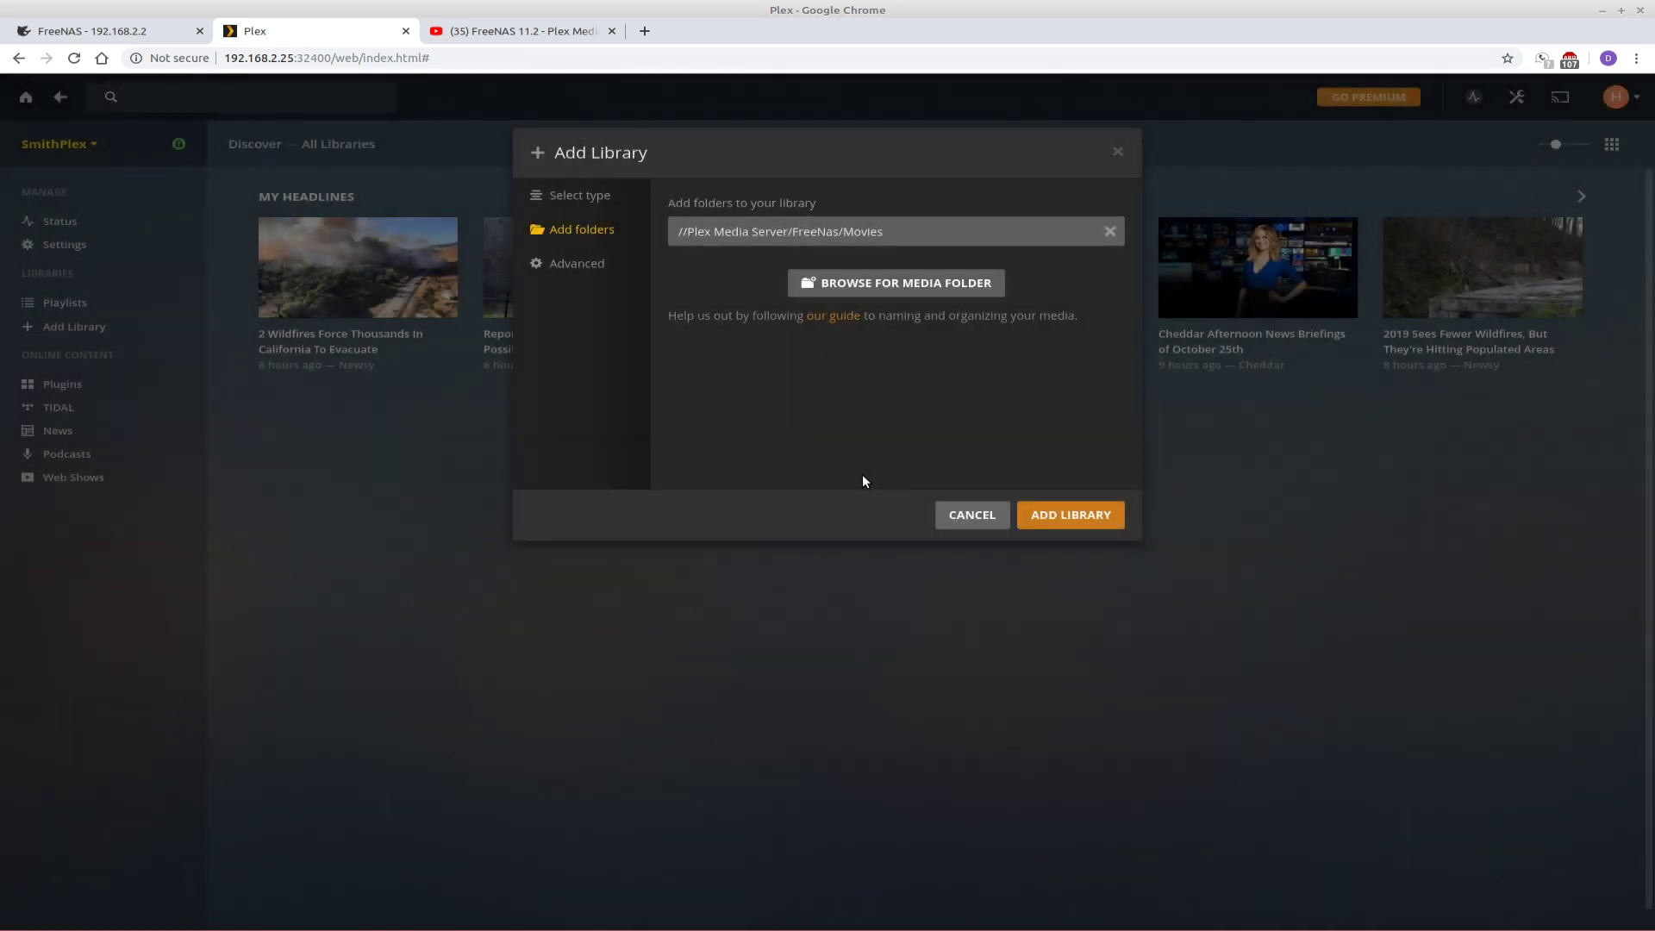
click(1091, 516)
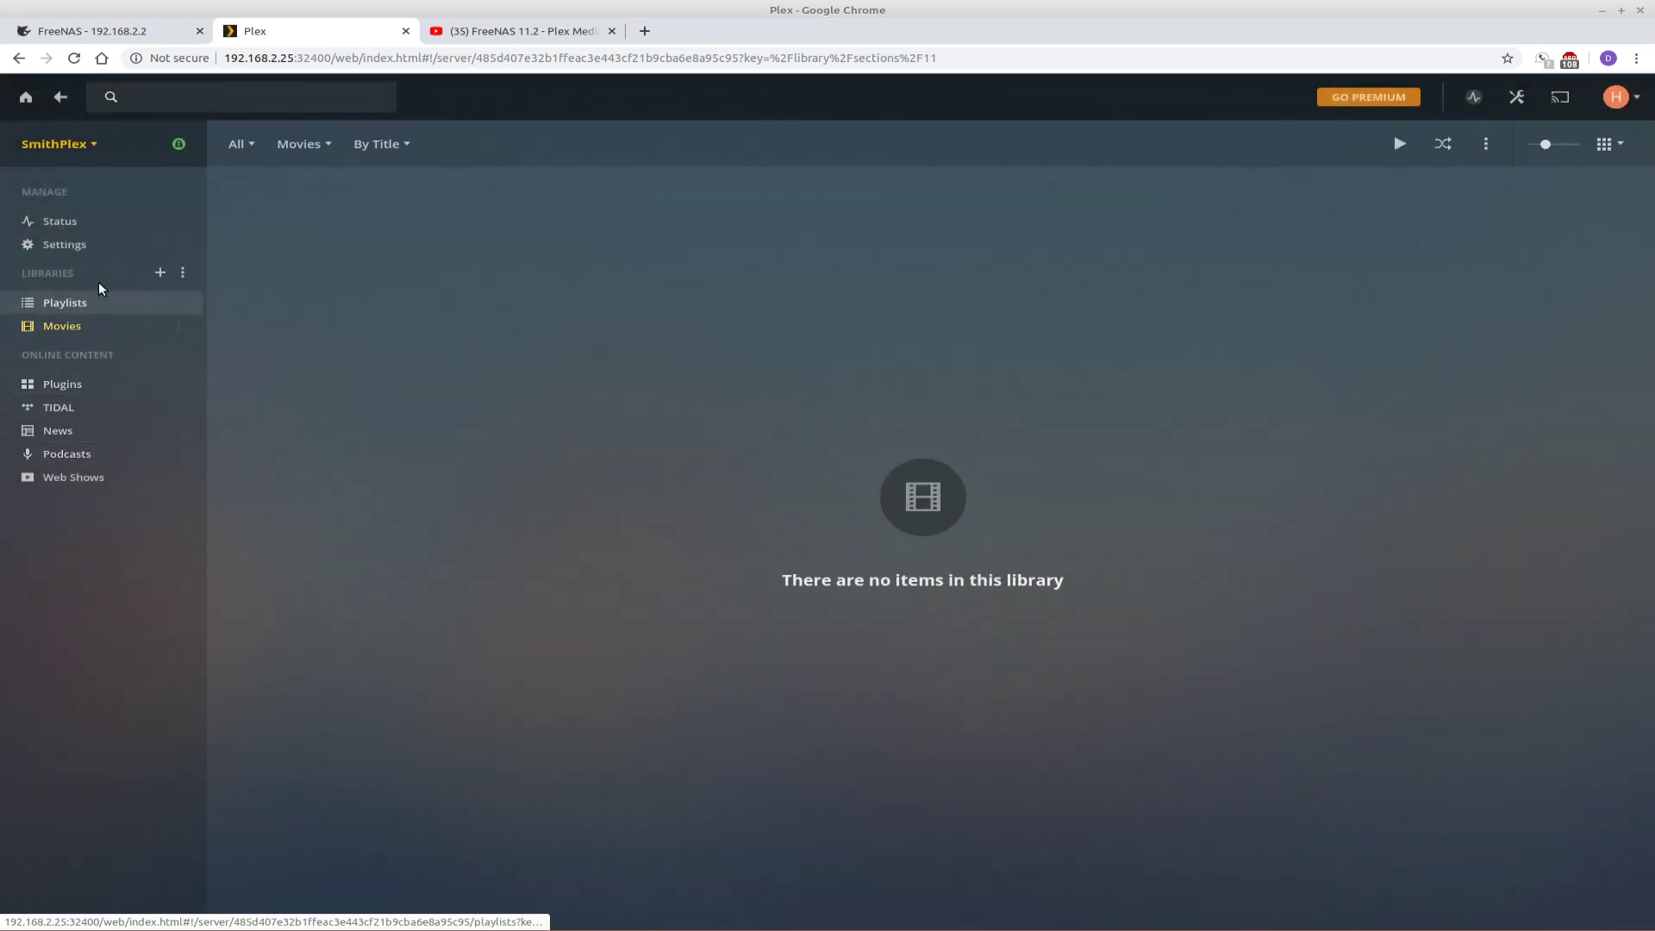
Step: Create a Photos library using the FreeNas/Pictures folder
click(160, 273)
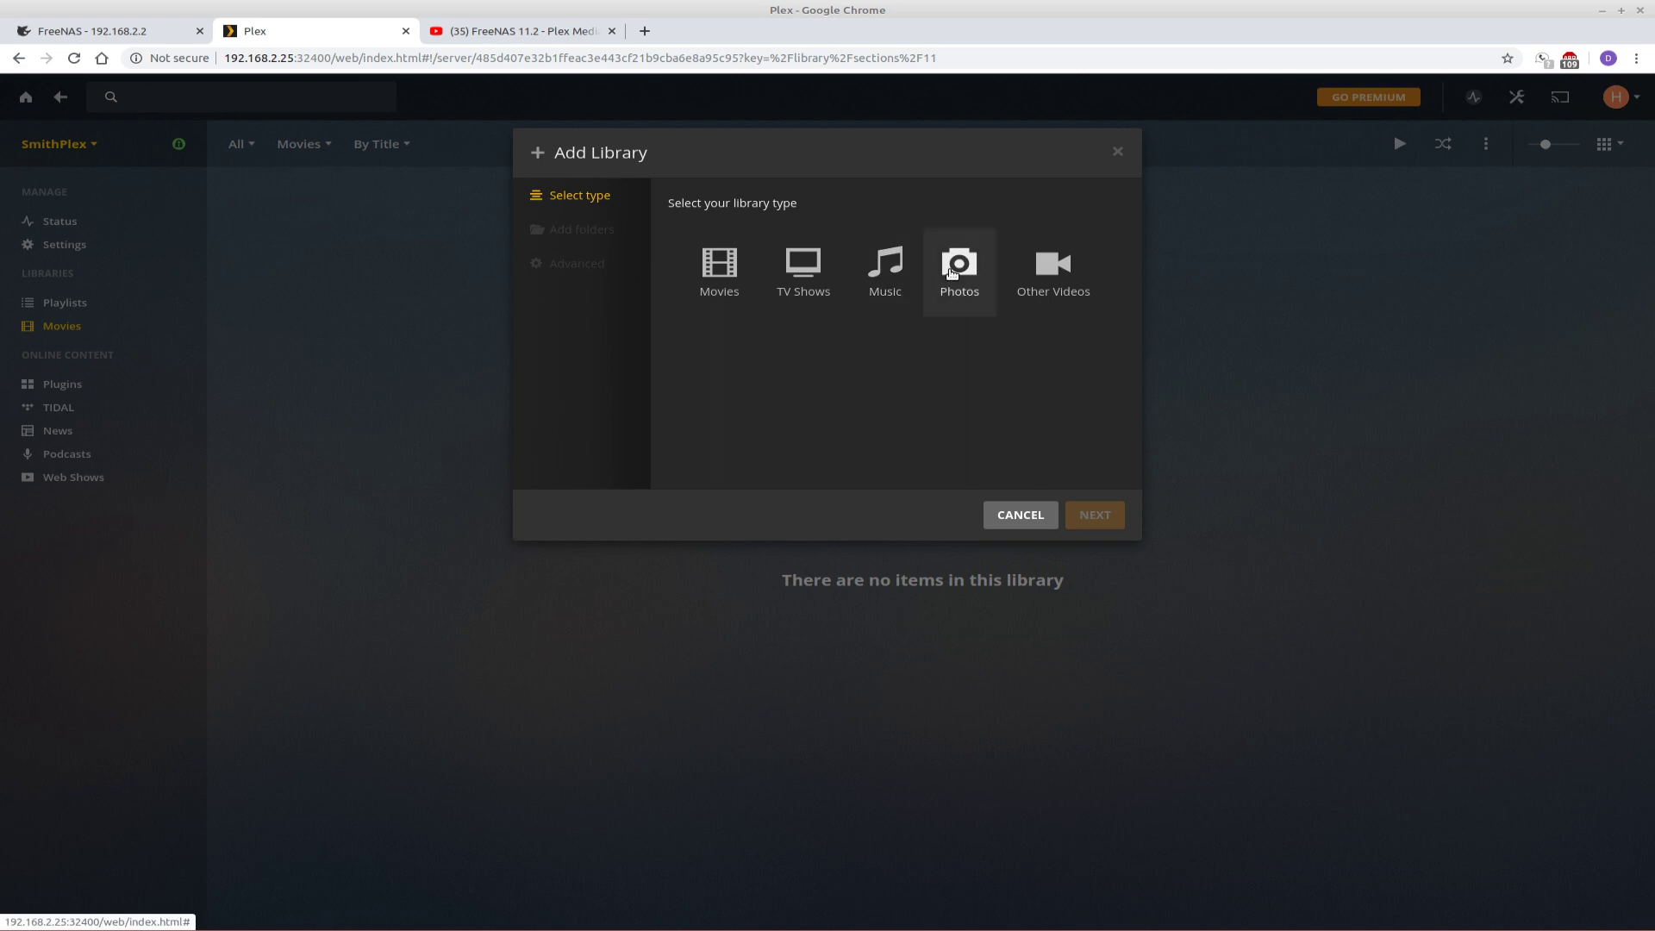
click(951, 273)
click(571, 239)
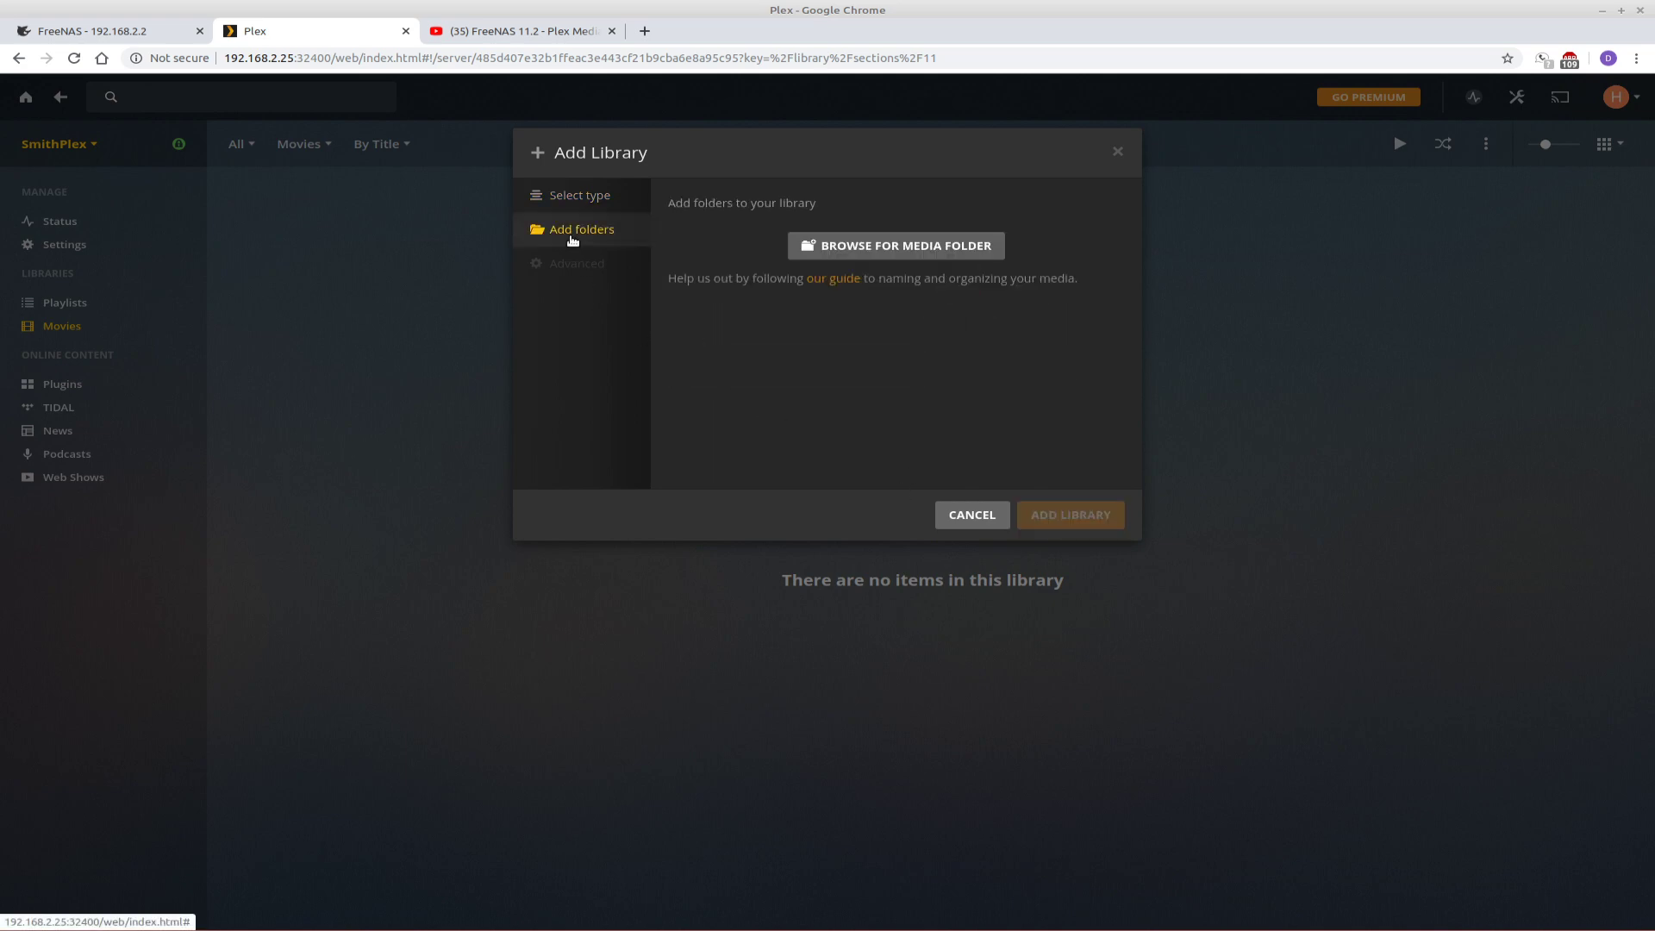
click(897, 248)
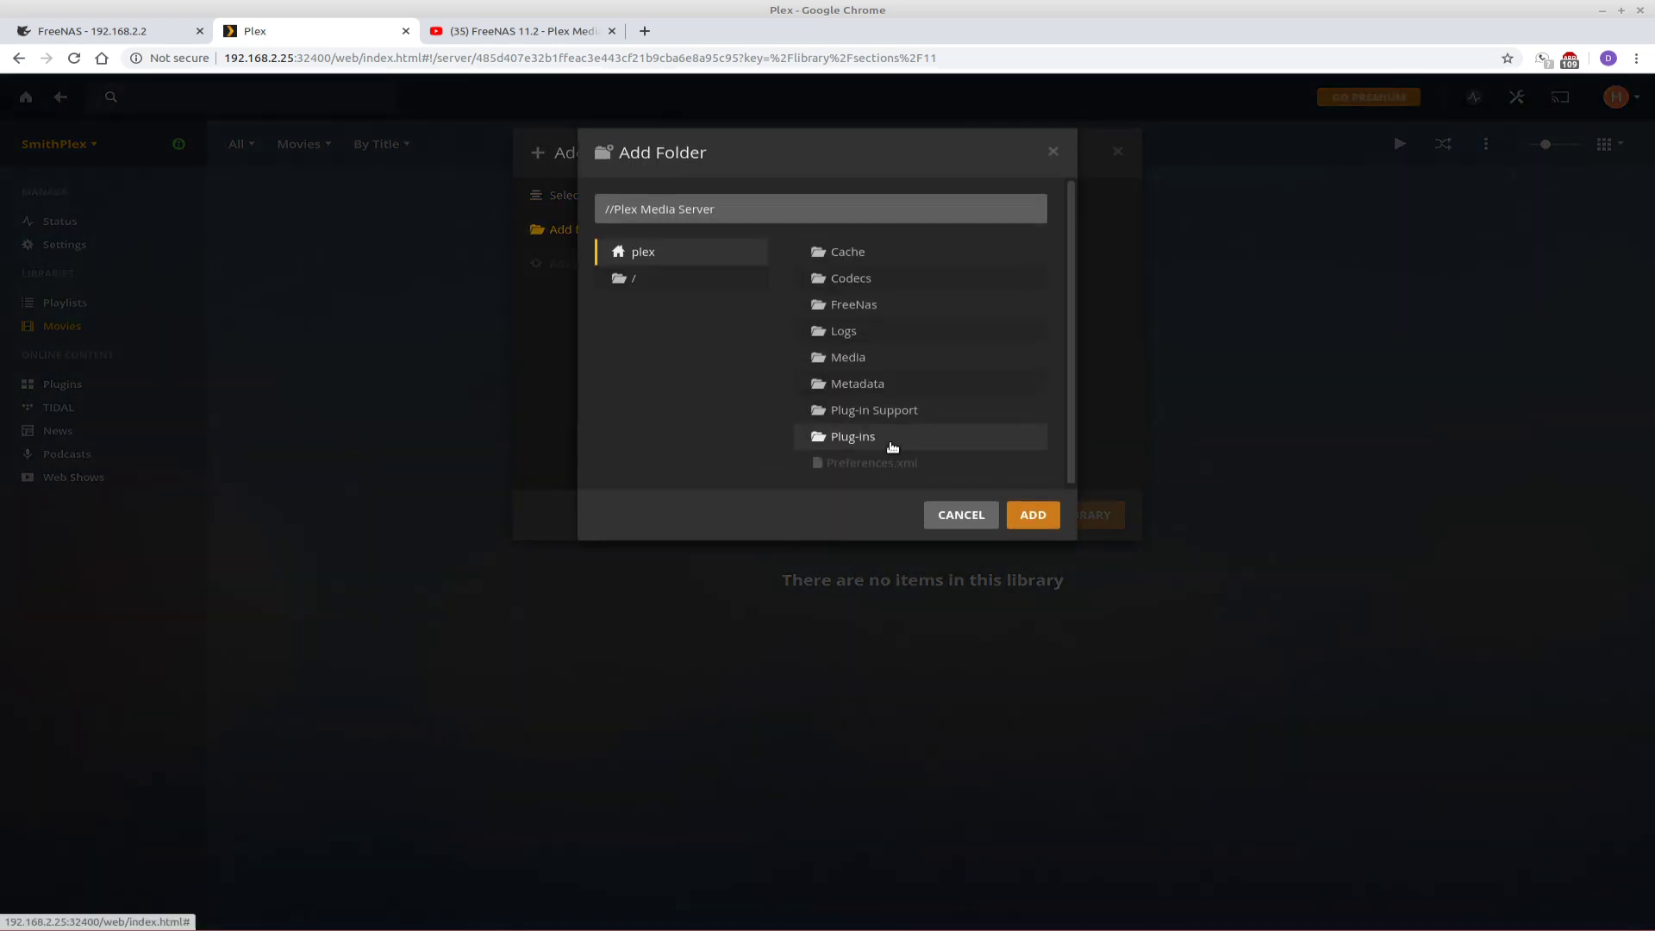
click(831, 308)
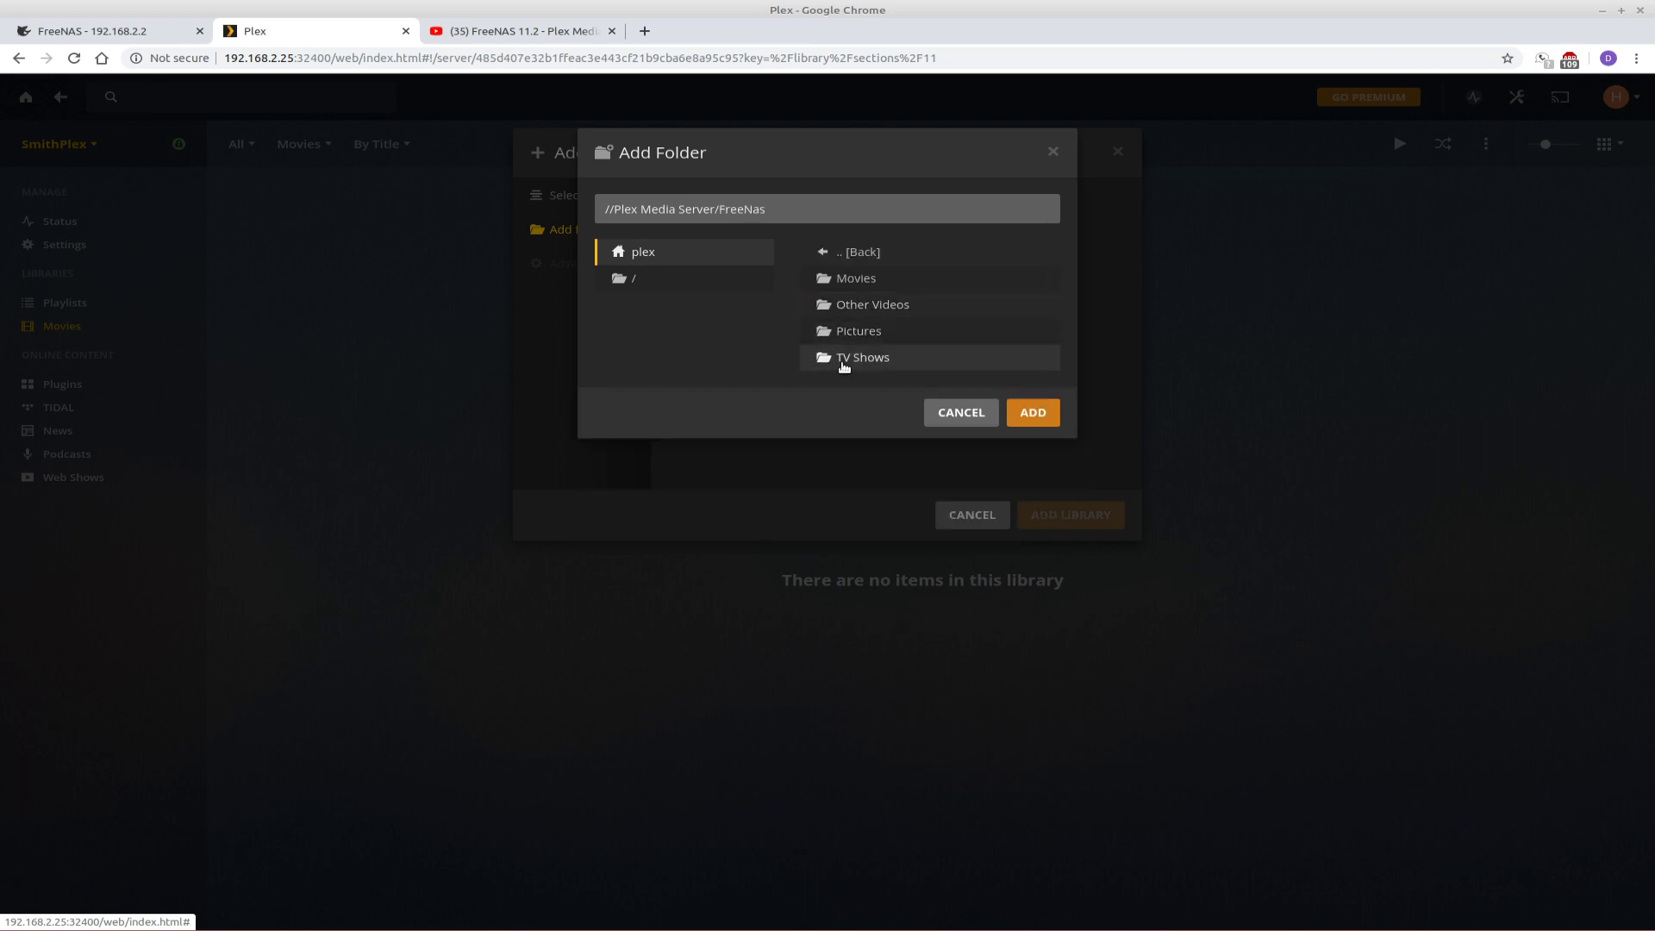
click(850, 331)
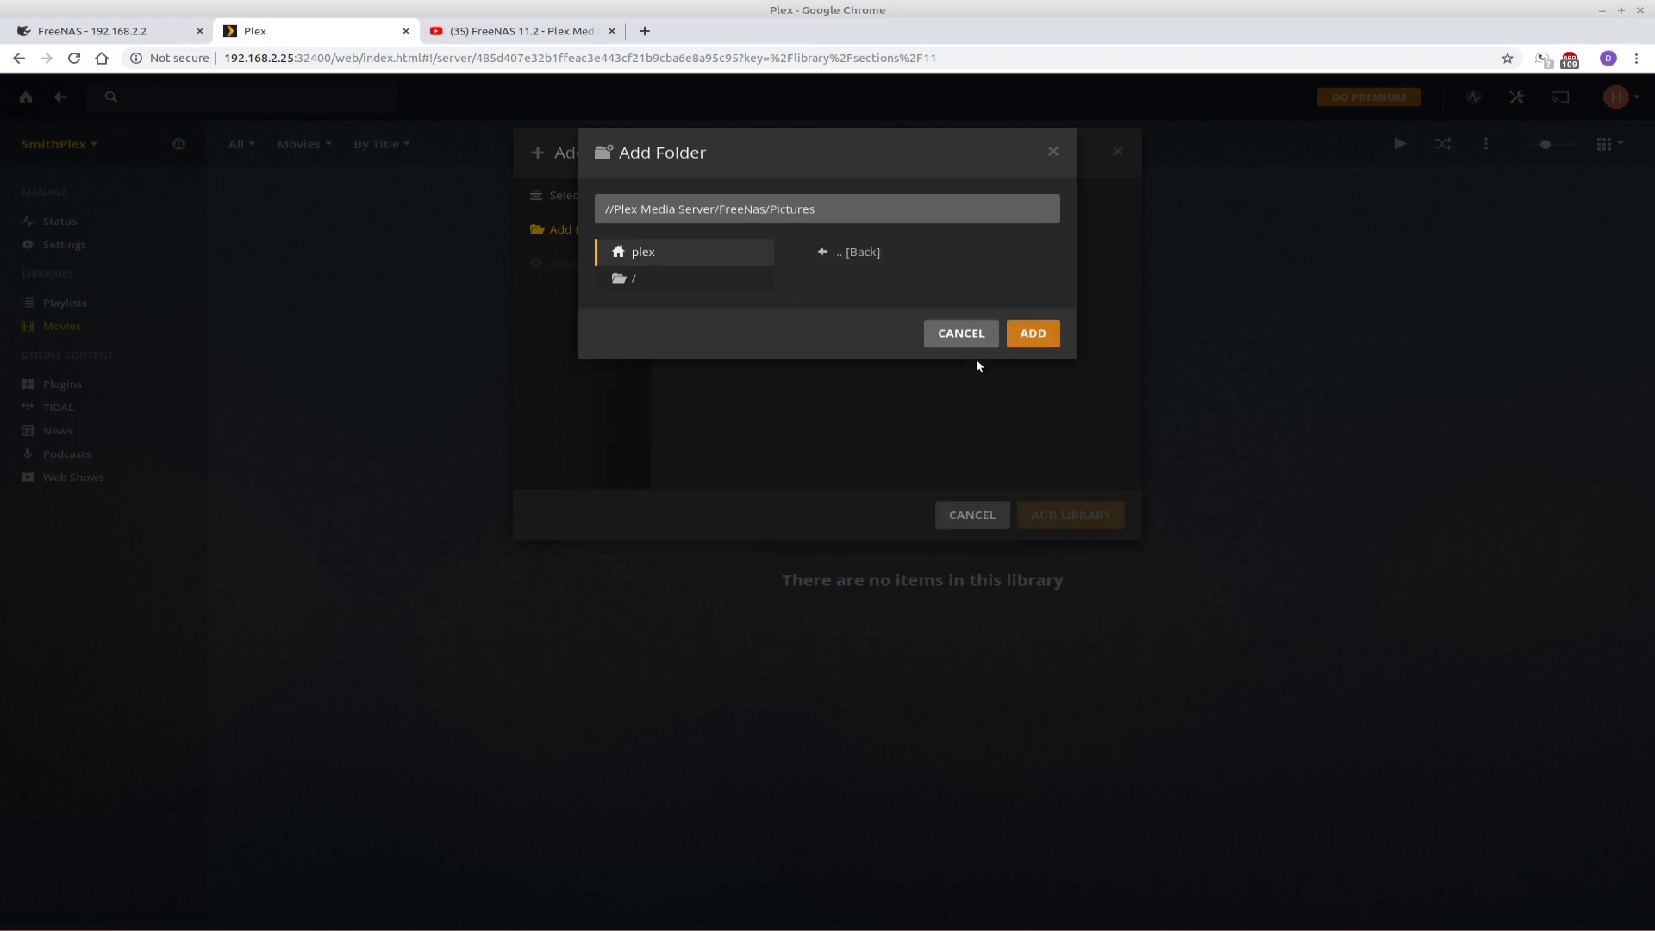
click(1034, 333)
click(1080, 516)
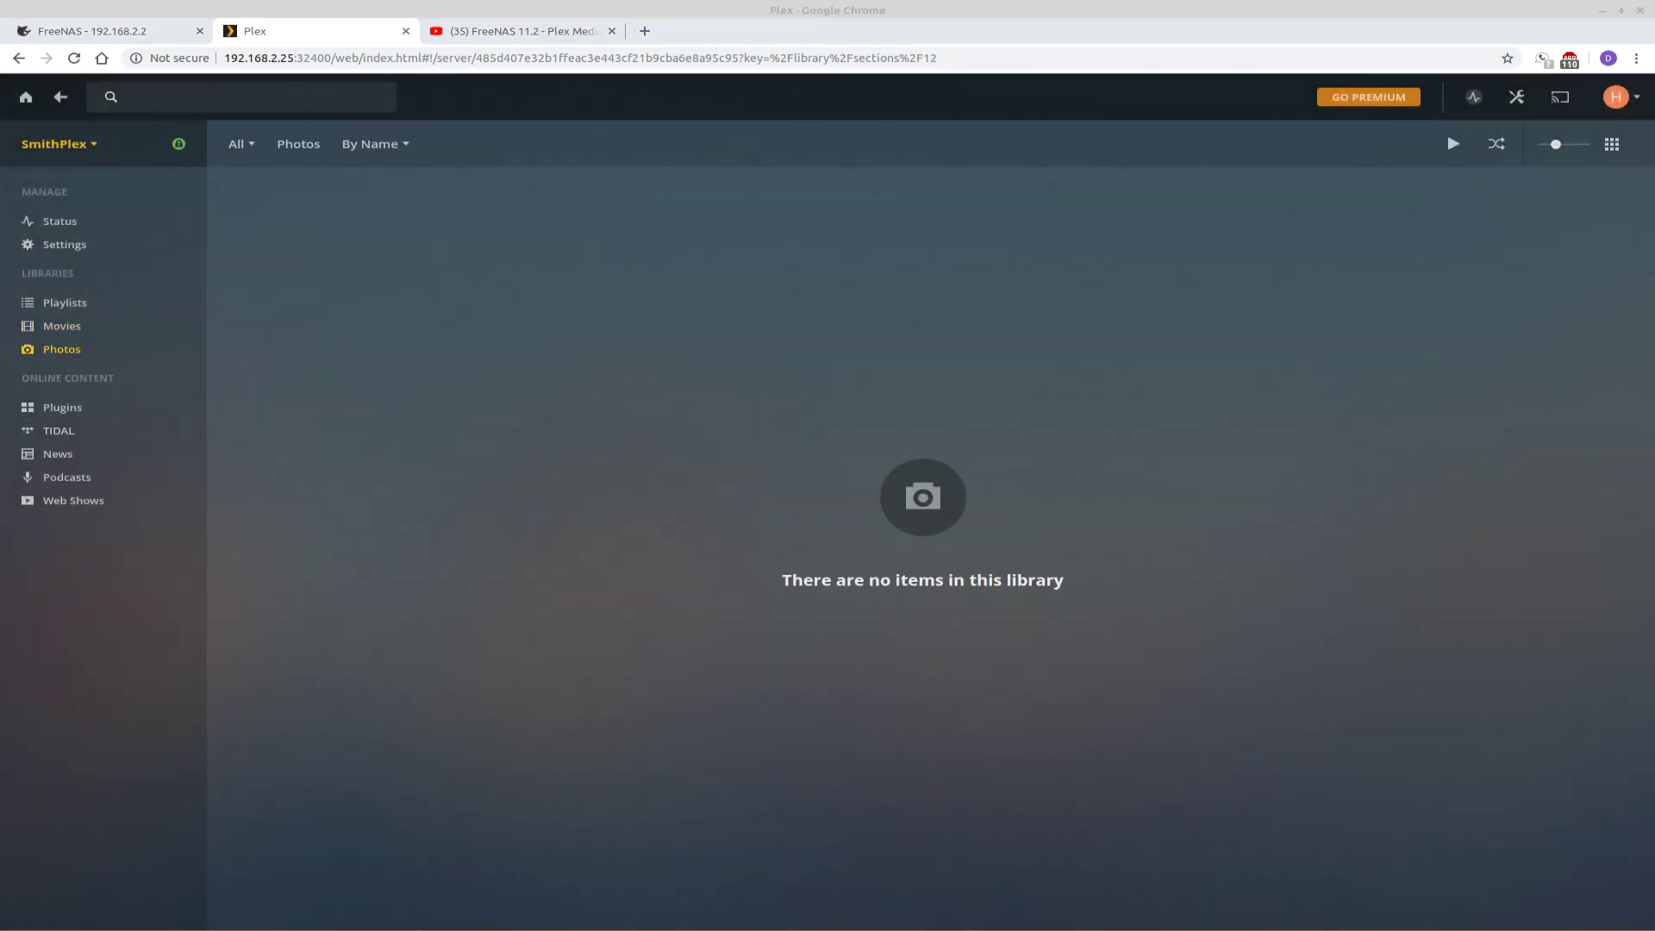
Step: Open the Pictures folder on smb://freenas/plexshare and drag 960x0.jpg into it
drag(758, 127, 665, 178)
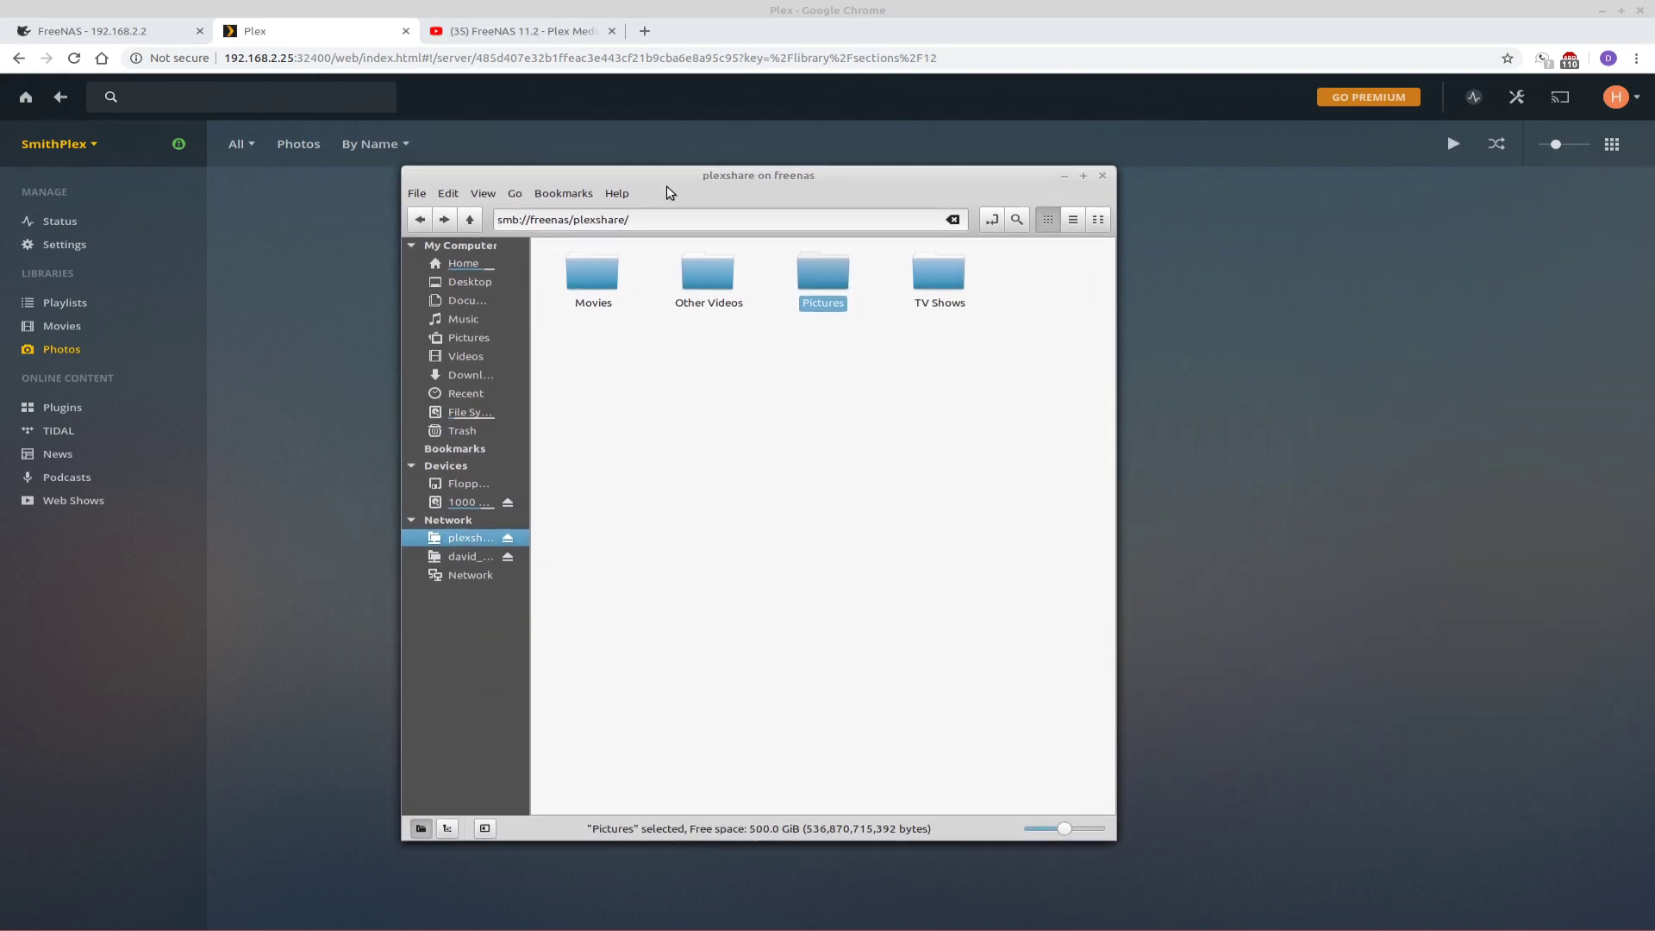
double_click(807, 274)
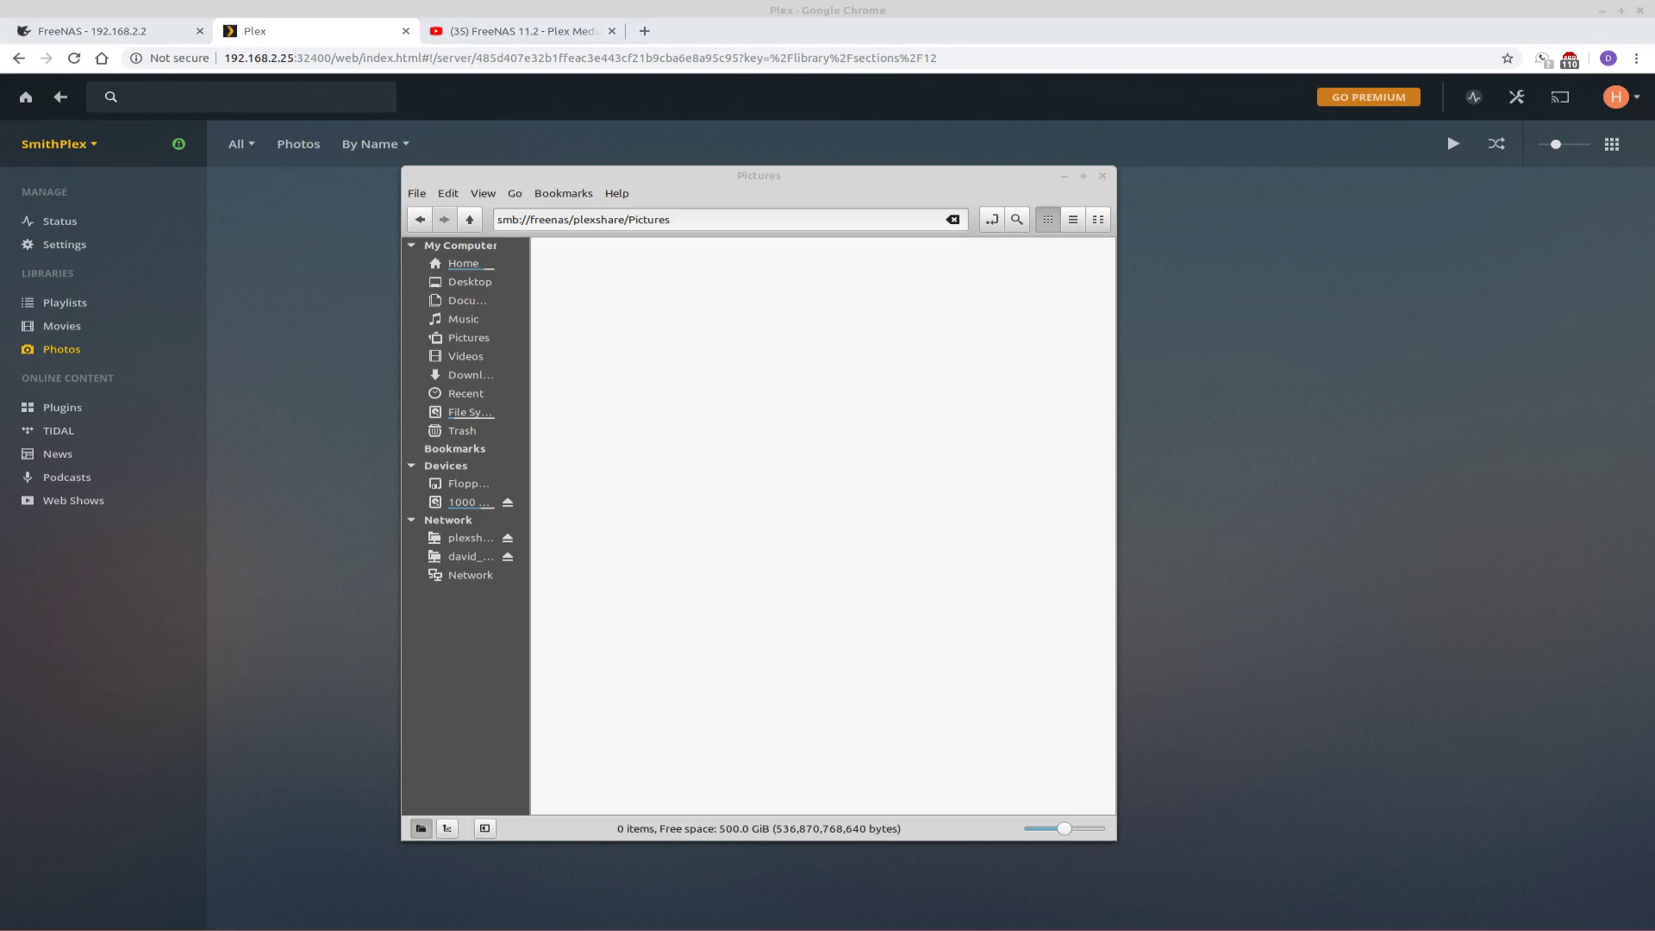
drag(1605, 258, 599, 281)
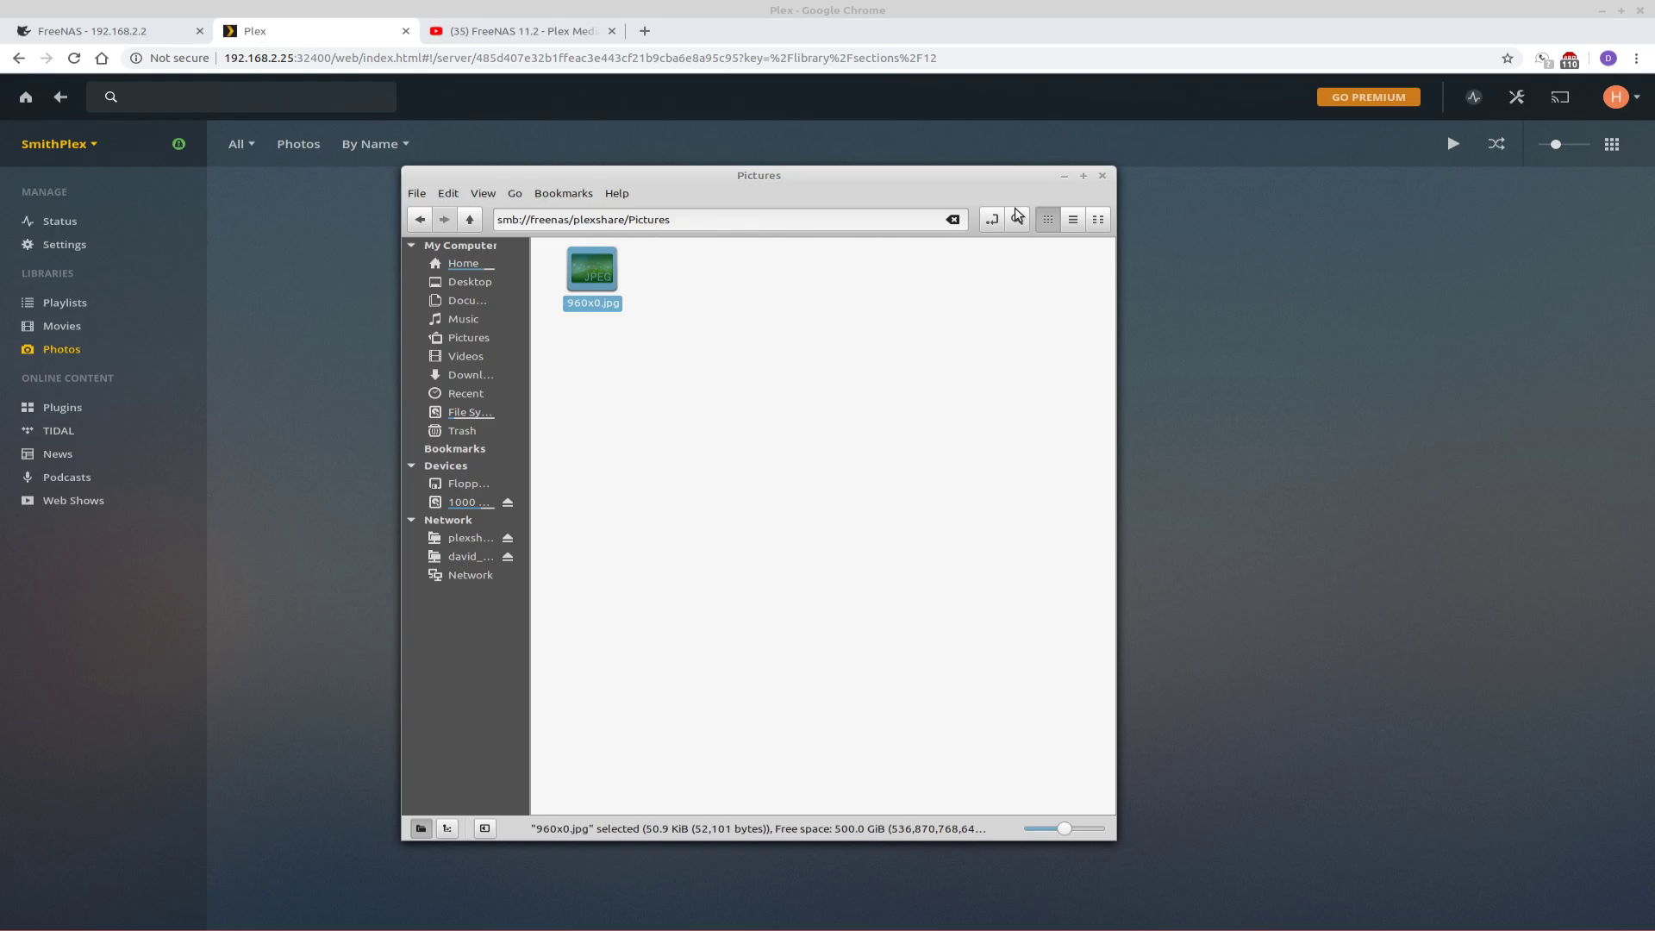
drag(955, 183, 1654, 247)
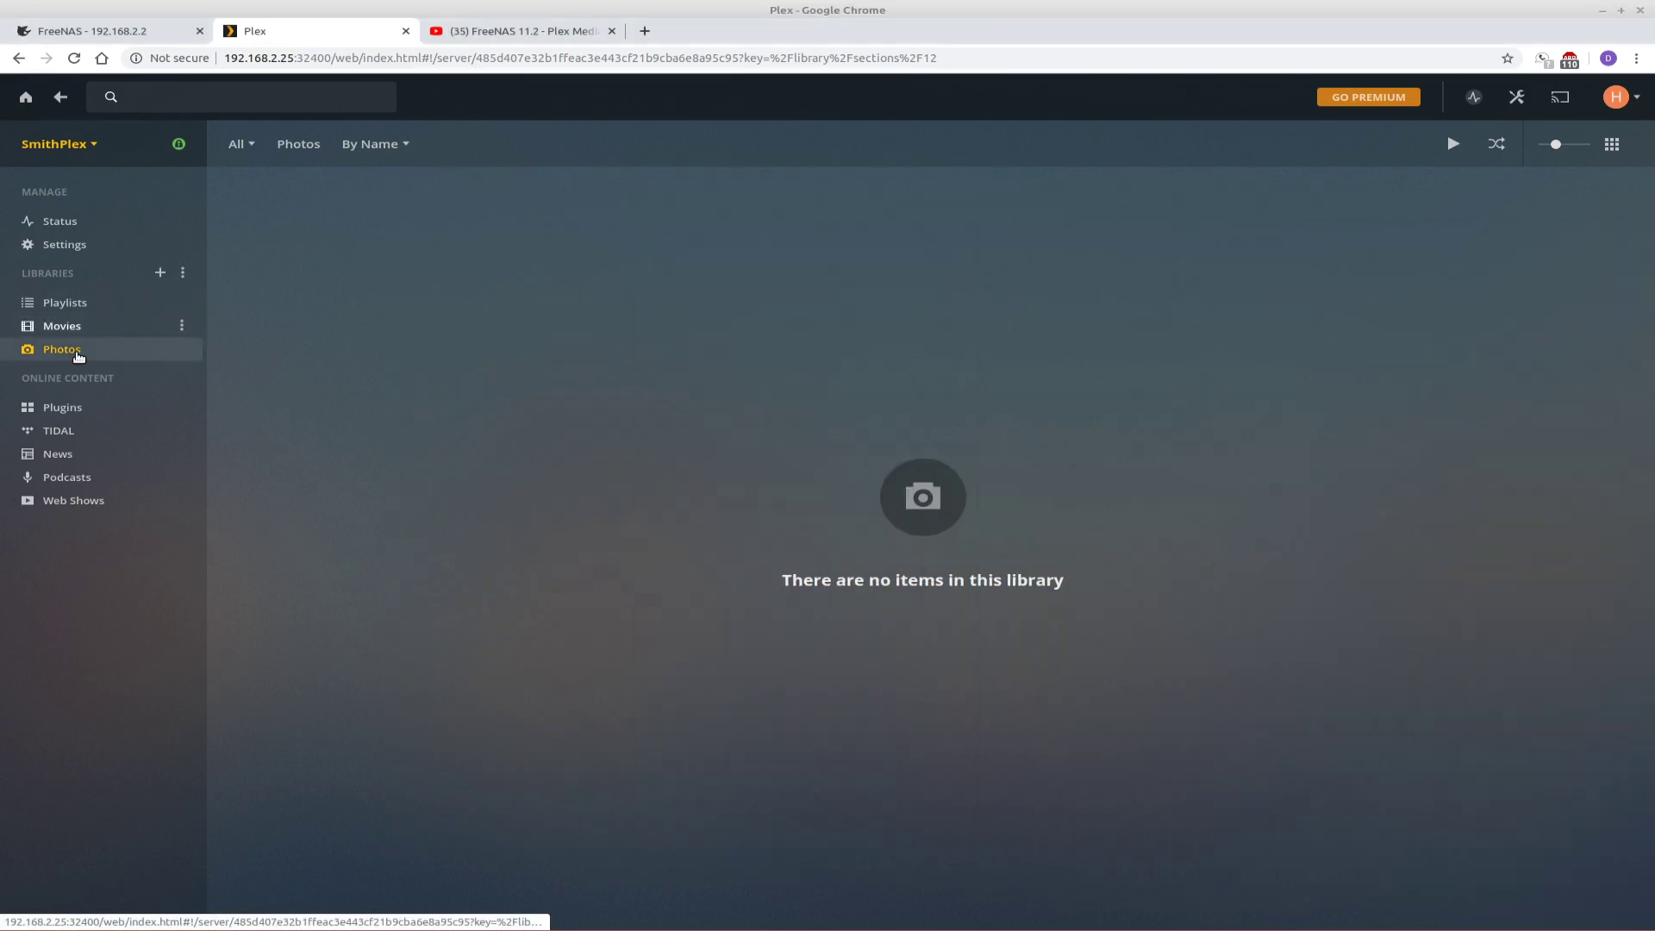
Step: Scan the Photos library files, then open the new 960x0 photo full-screen in the viewer
click(182, 350)
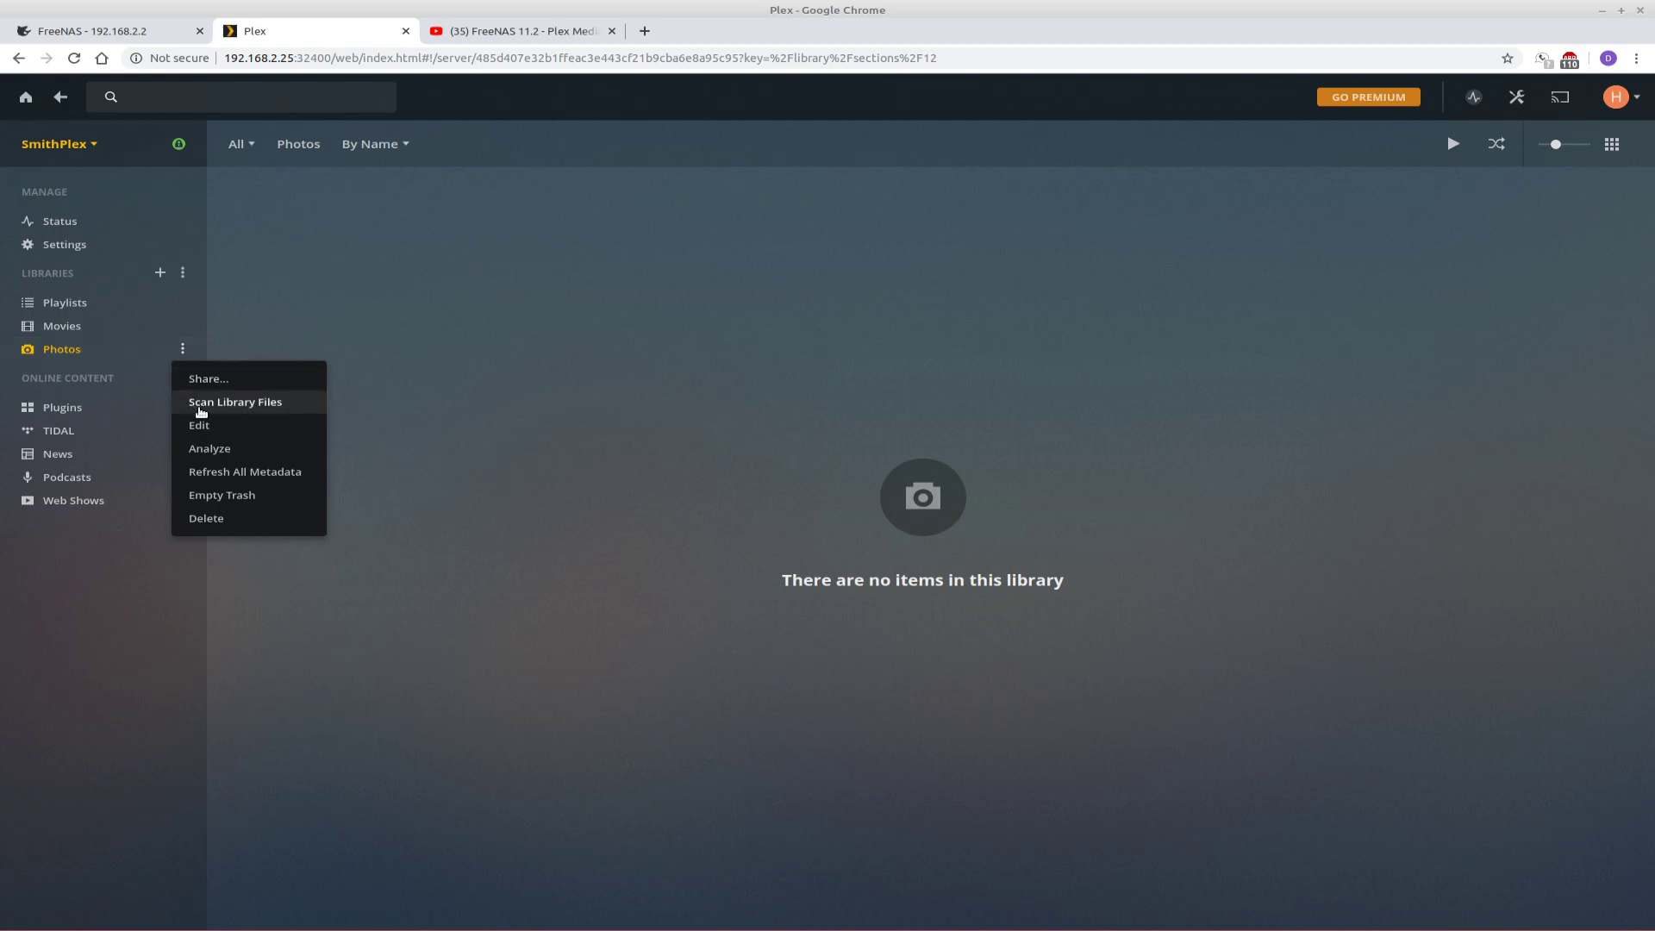
click(220, 408)
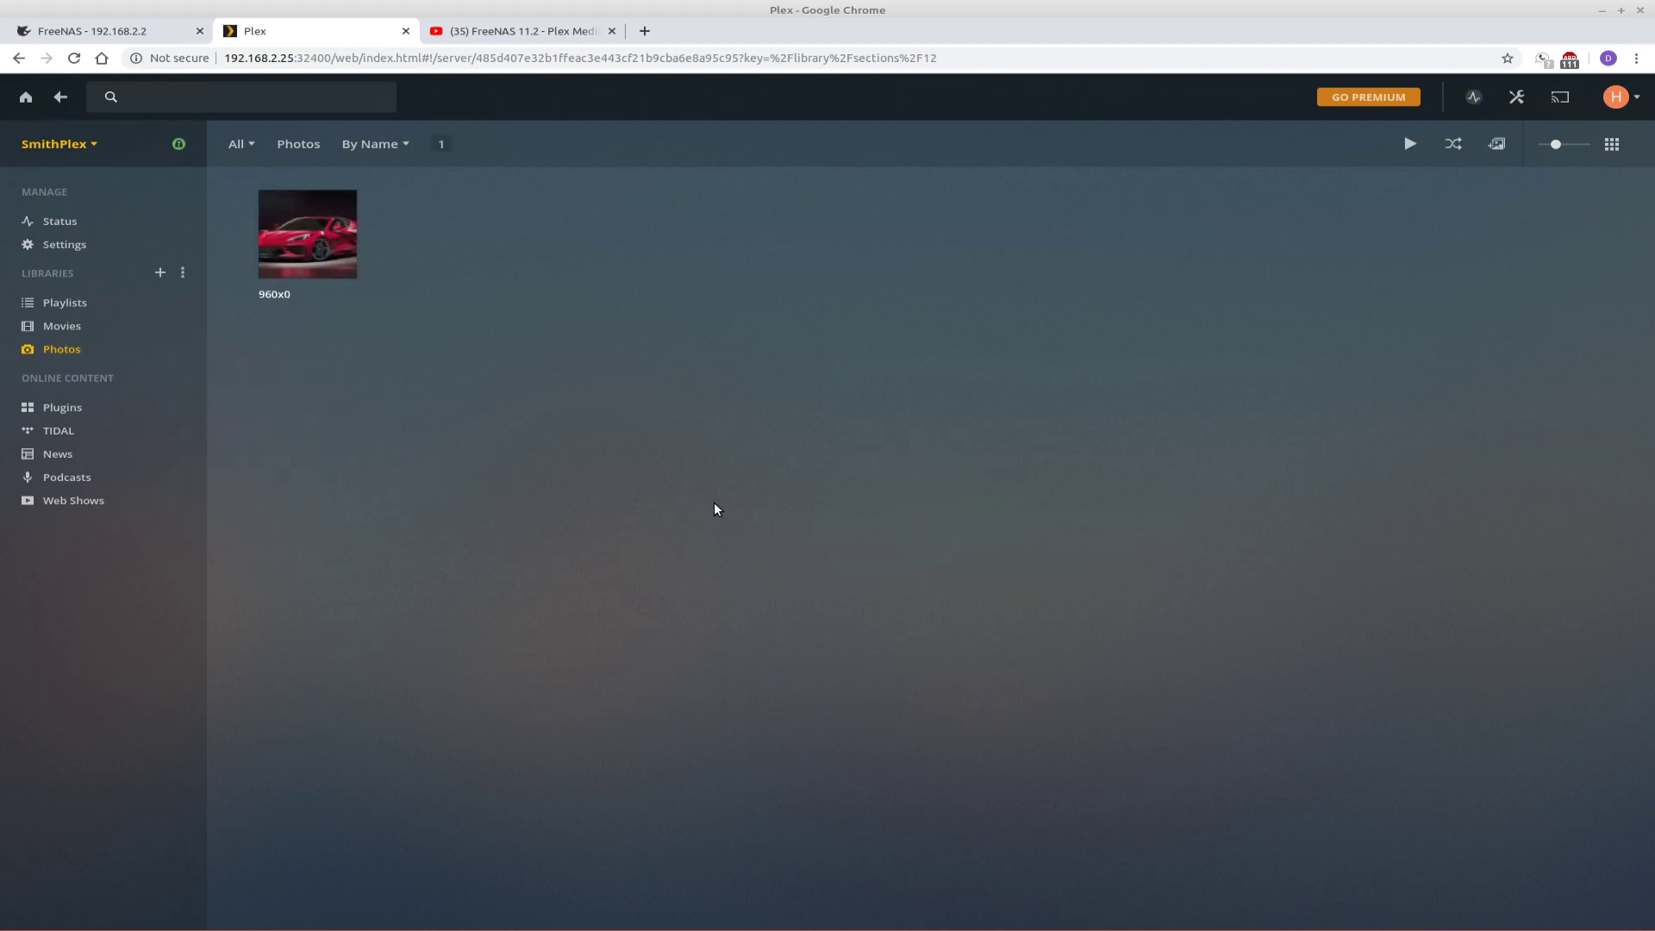
click(308, 237)
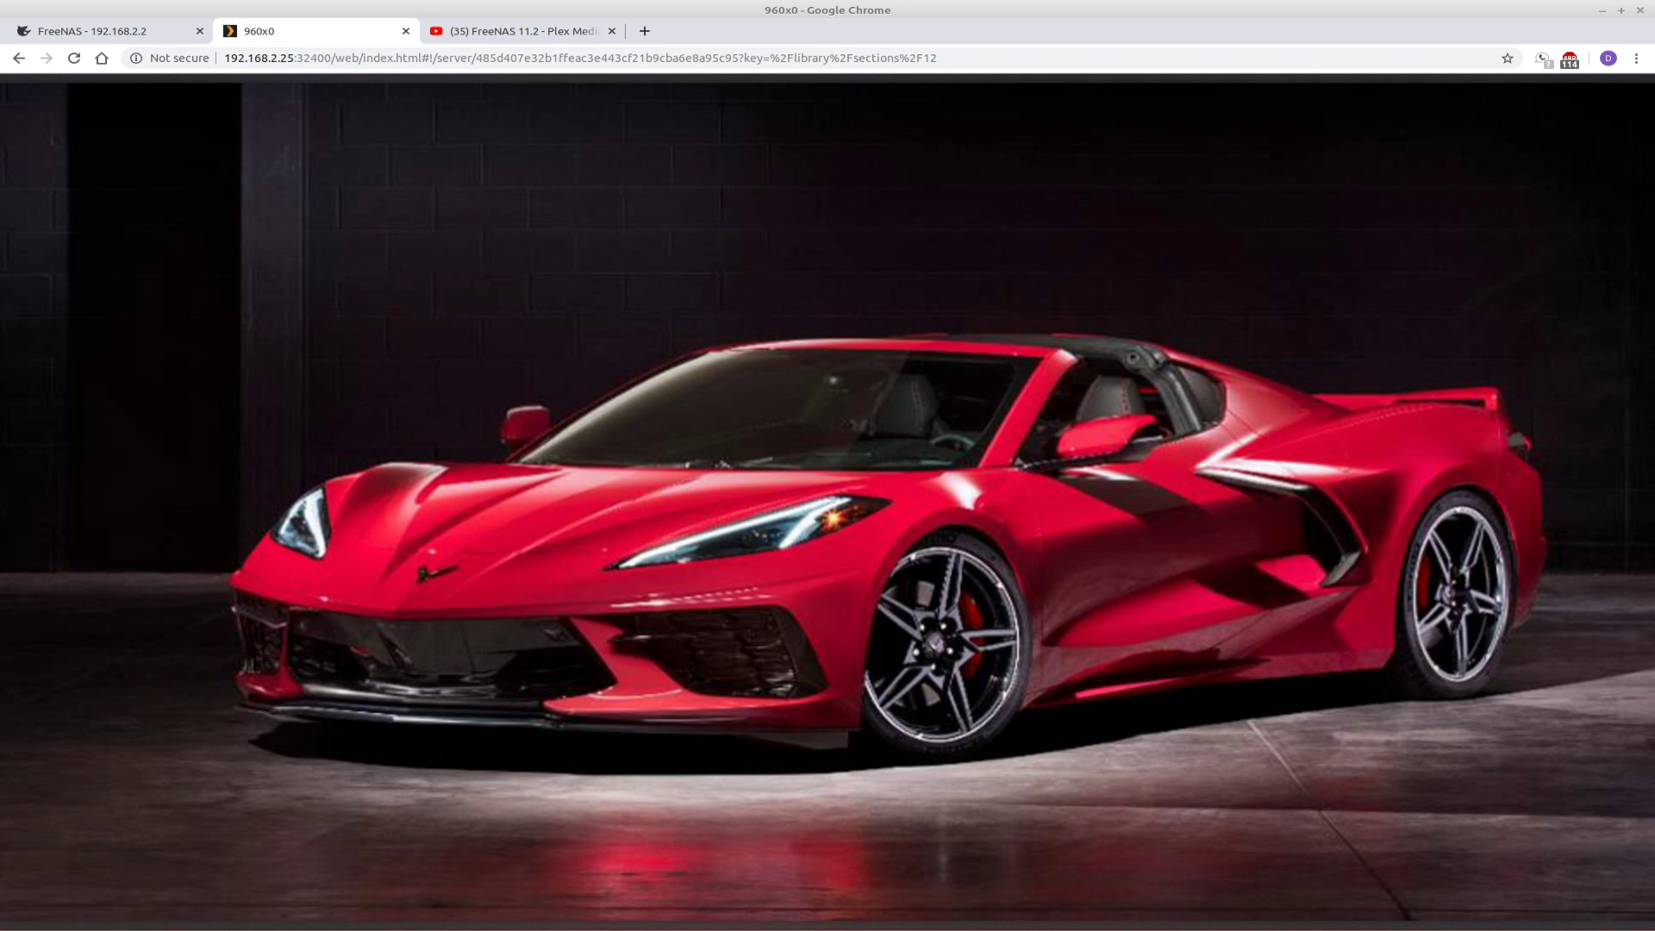
mouse_move(1150, 735)
mouse_move(670, 634)
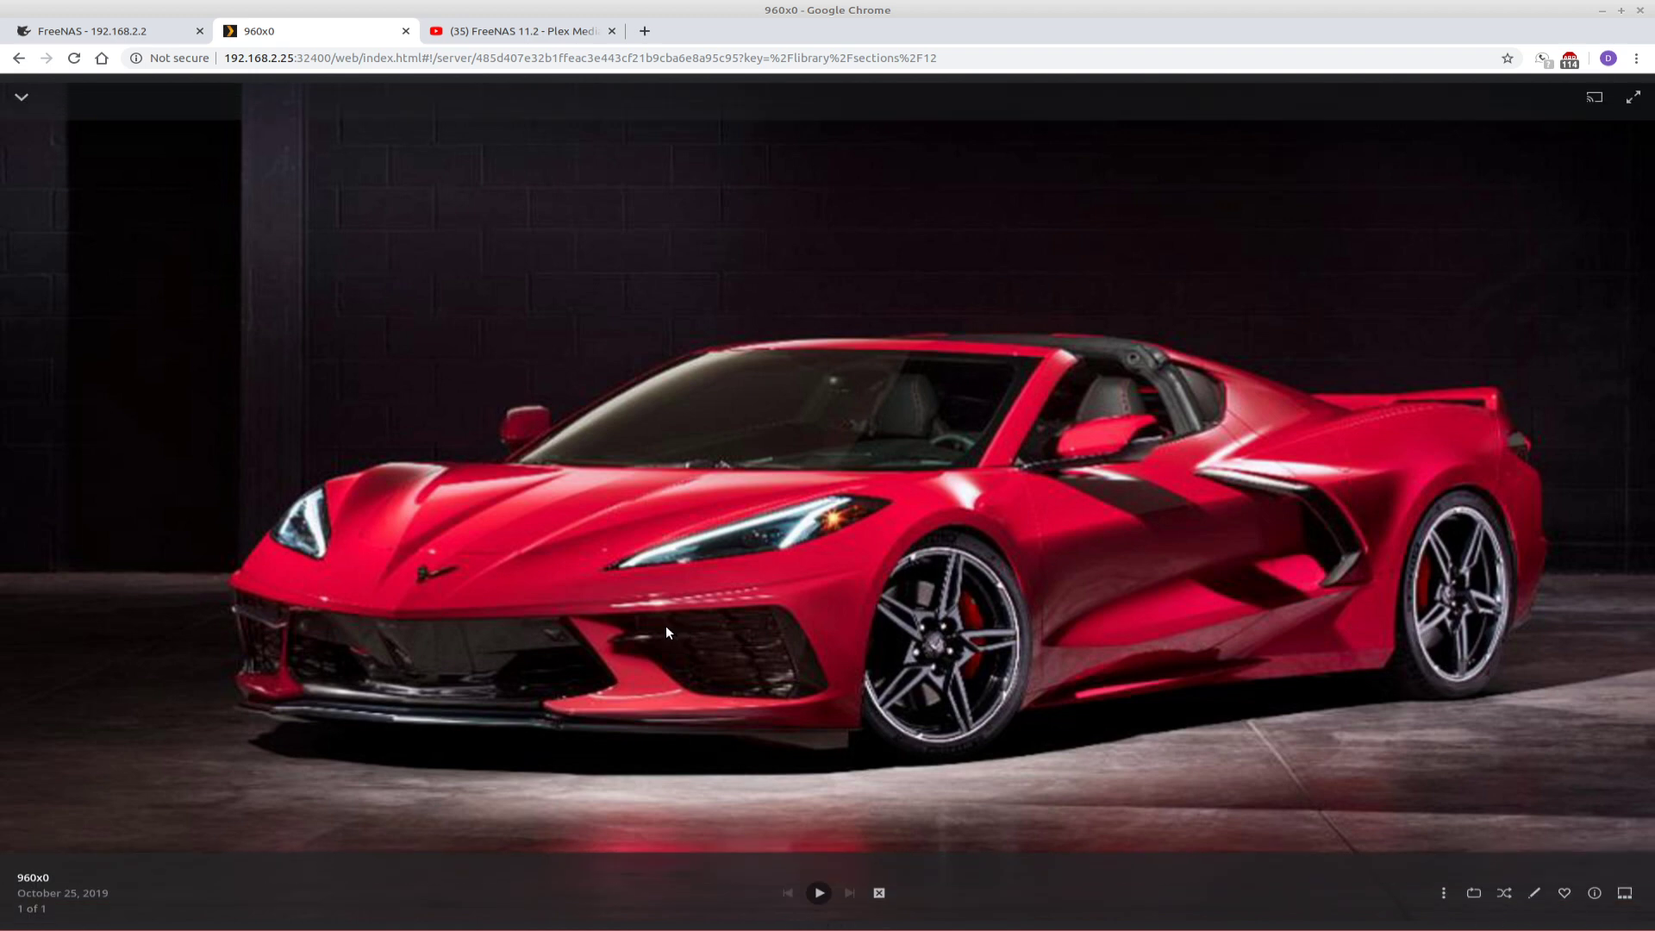